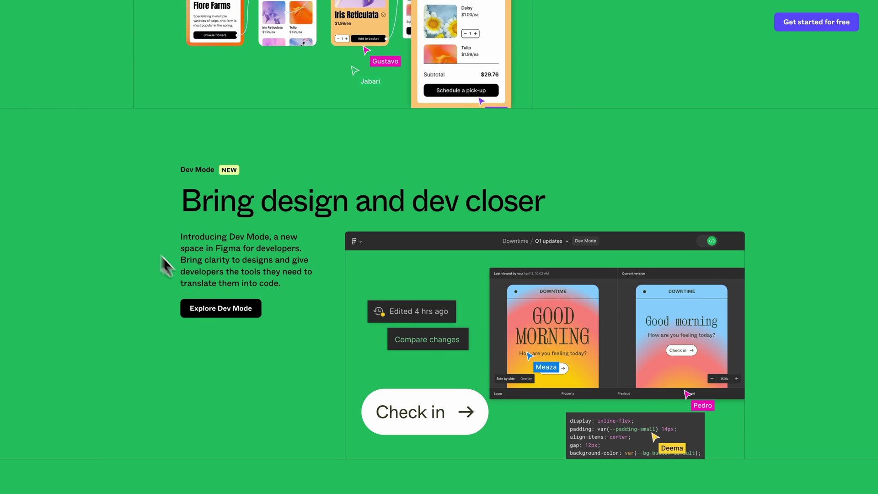
Open Figma's Dev Mode introduction page from 'Explore Dev Mode'.
{"action": "left_click", "coordinate": [229, 314]}
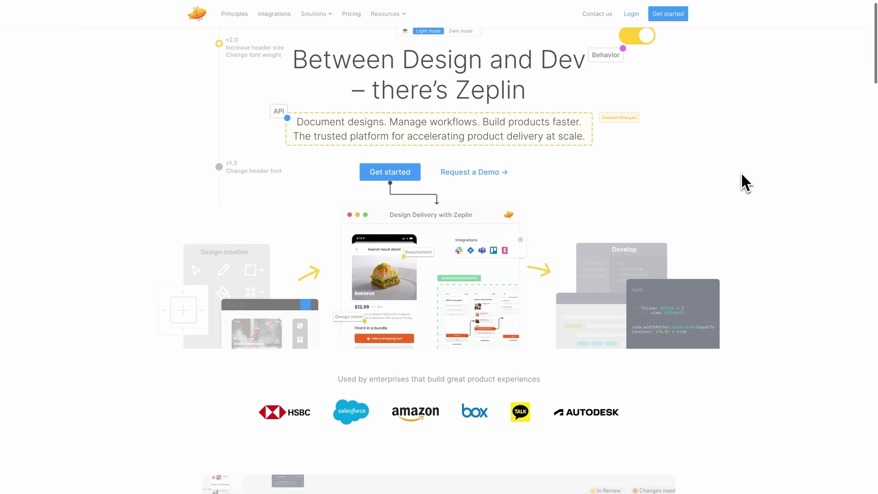
{"action": "scroll", "coordinate": [745, 182], "scroll_direction": "down", "scroll_amount": 2}
{"action": "scroll", "coordinate": [744, 181], "scroll_direction": "down", "scroll_amount": 1}
{"action": "scroll", "coordinate": [741, 174], "scroll_direction": "down", "scroll_amount": 2}
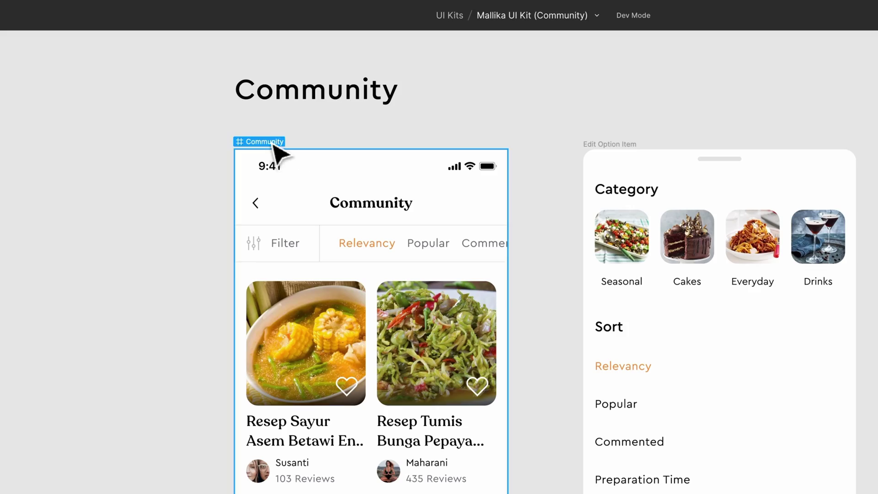
Preview the Ingredients item in the playground with Property 1 set to Grocery Item.
{"action": "left_click", "coordinate": [504, 65]}
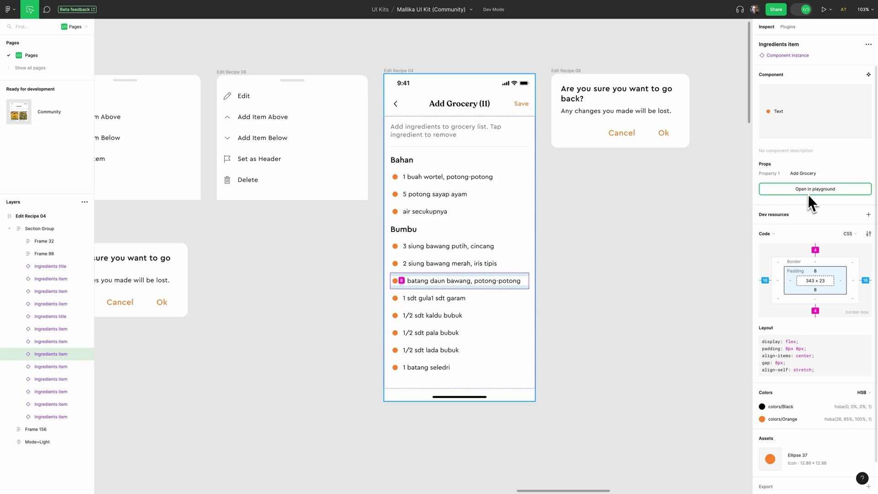
{"action": "left_click", "coordinate": [809, 189]}
{"action": "left_click", "coordinate": [555, 199]}
{"action": "left_click", "coordinate": [536, 236]}
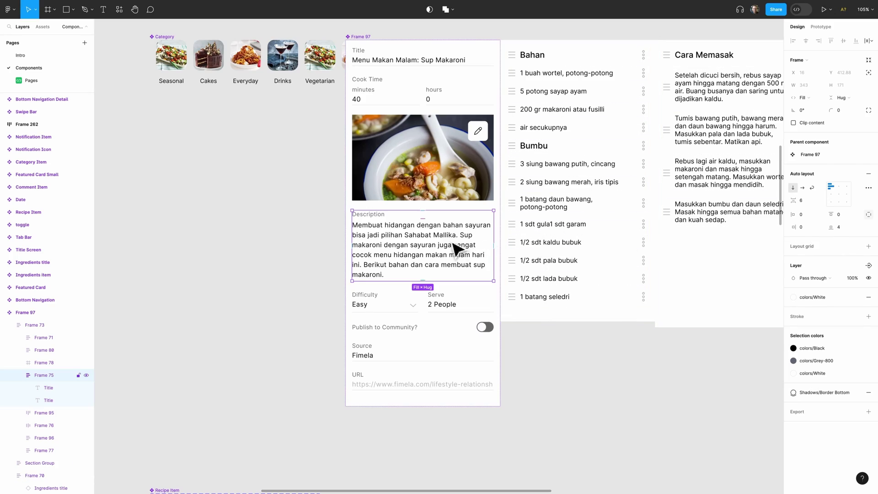
Set the recipe description to font size 14 and Recipe Detail 01's tab bar to Intro.
{"action": "double_click", "coordinate": [453, 243]}
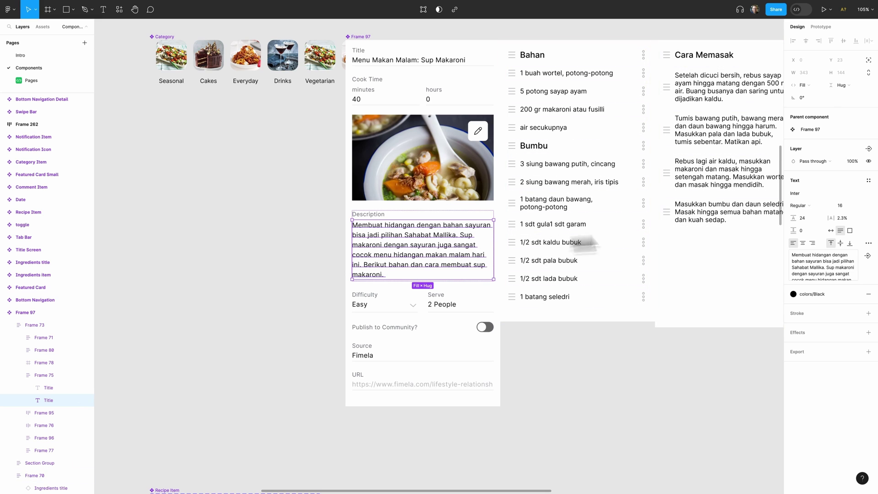
{"action": "type", "text": "14"}
{"action": "key", "text": "Return"}
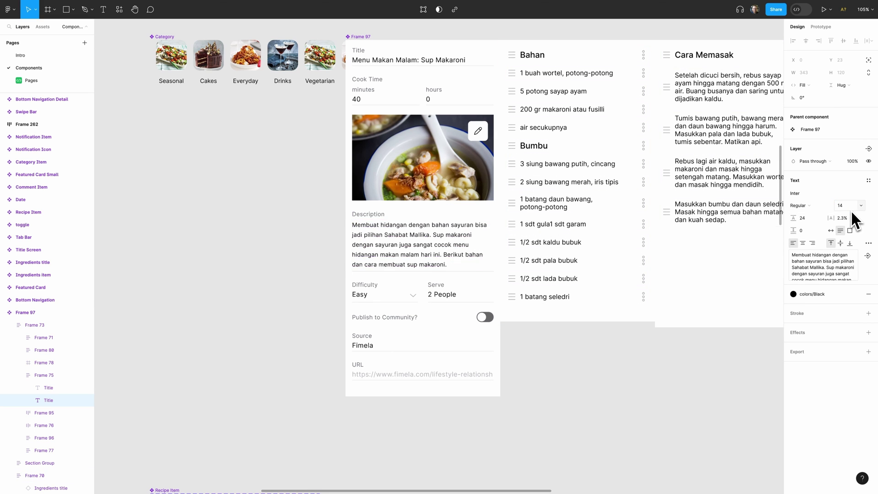
{"action": "left_click", "coordinate": [38, 83]}
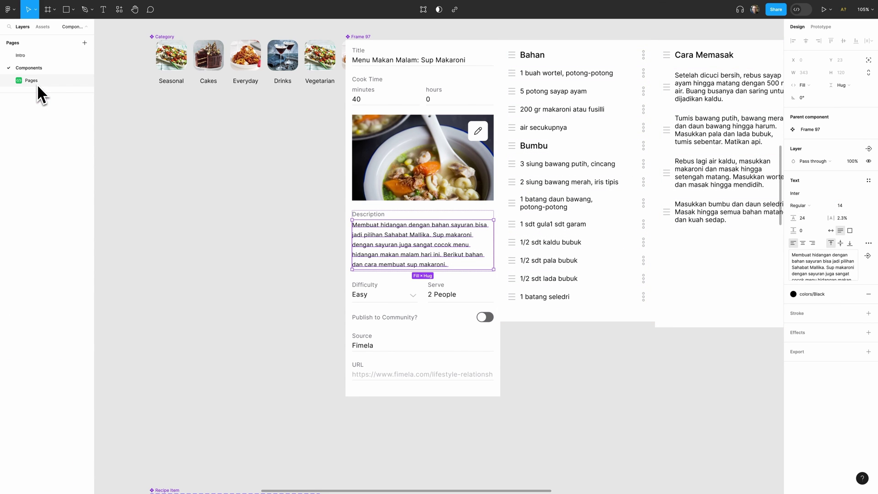
{"action": "left_click", "coordinate": [412, 265]}
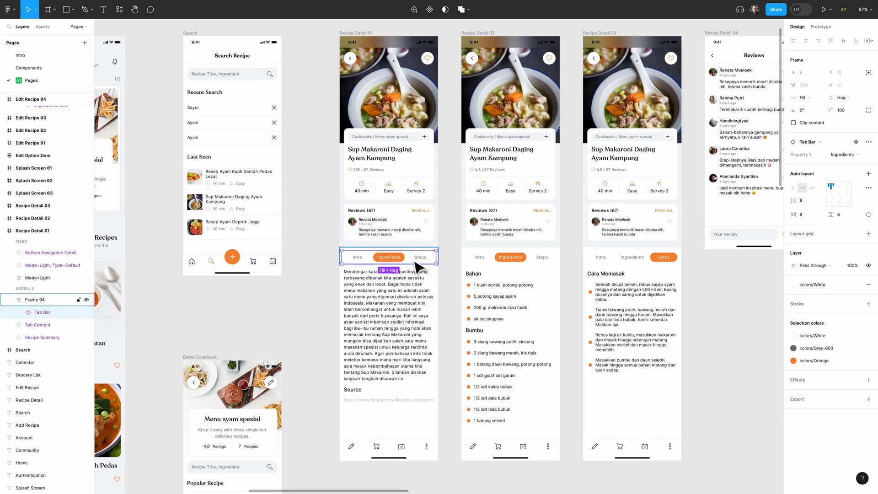
{"action": "left_click", "coordinate": [843, 155]}
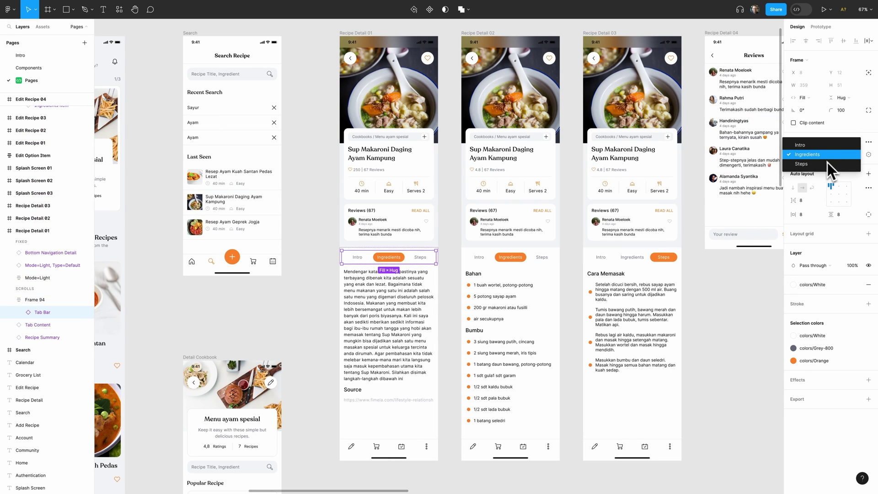
{"action": "left_click", "coordinate": [822, 145]}
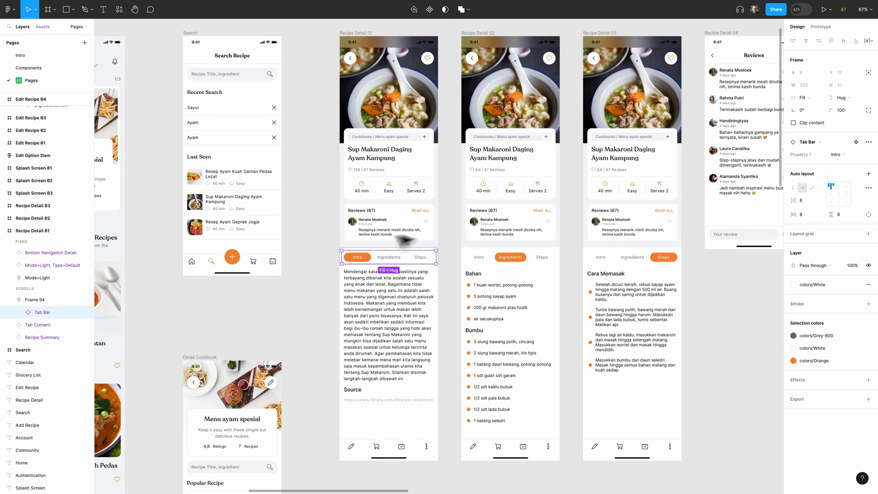
{"action": "left_click", "coordinate": [314, 228]}
Remove the ready-for-development status from Recipe Detail 01.
{"action": "left_click", "coordinate": [357, 36]}
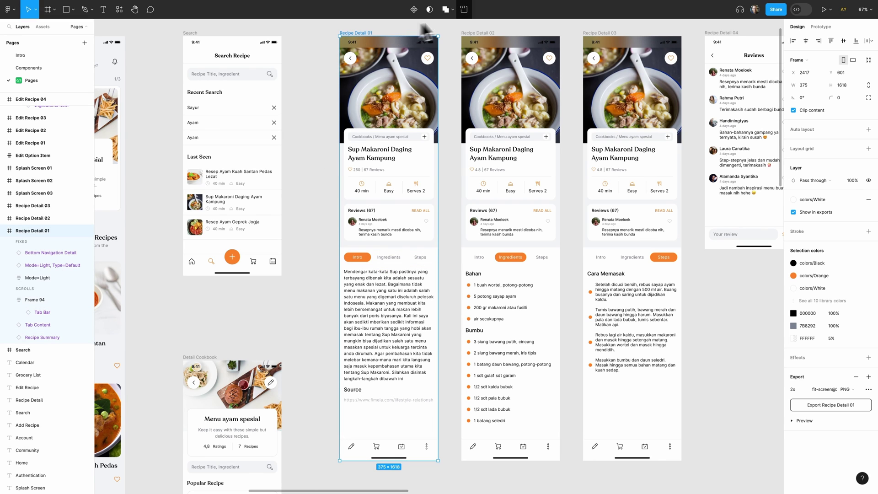
{"action": "left_click", "coordinate": [335, 41]}
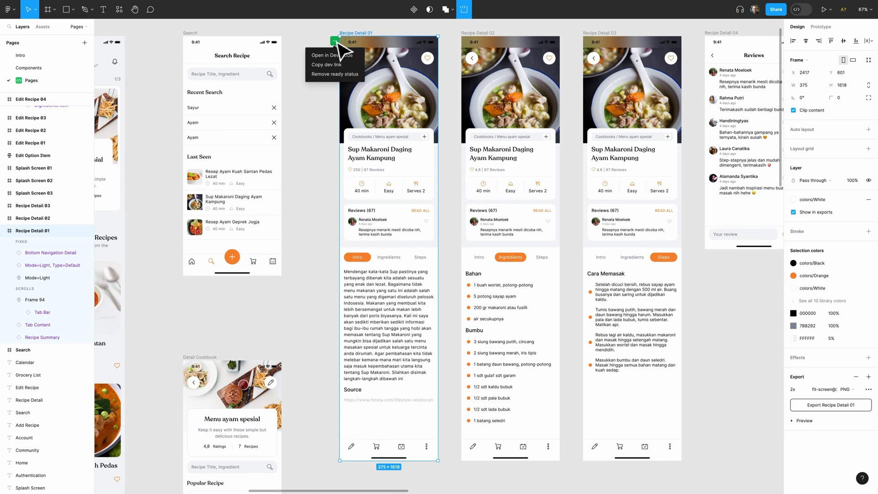
{"action": "left_click", "coordinate": [334, 74]}
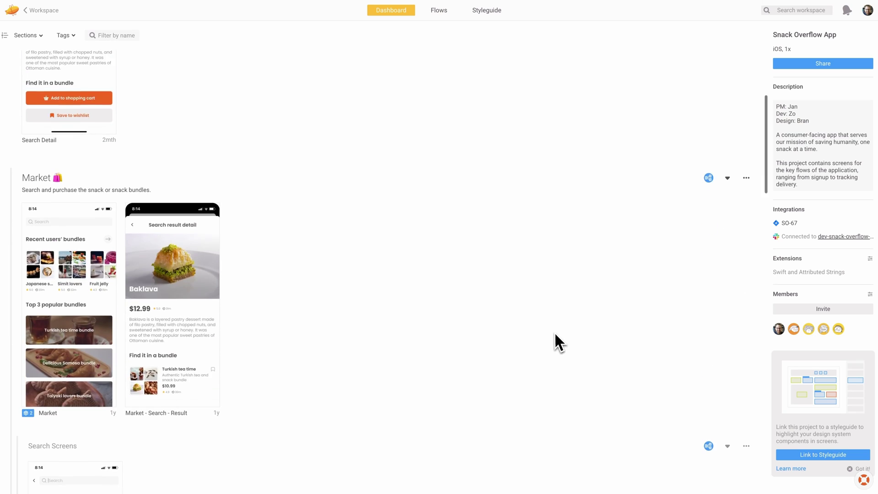
Show the Flows board and open the 'Build a snack bundle' screen's details.
{"action": "left_click", "coordinate": [440, 20]}
{"action": "scroll", "coordinate": [519, 317], "scroll_direction": "right", "scroll_amount": 2}
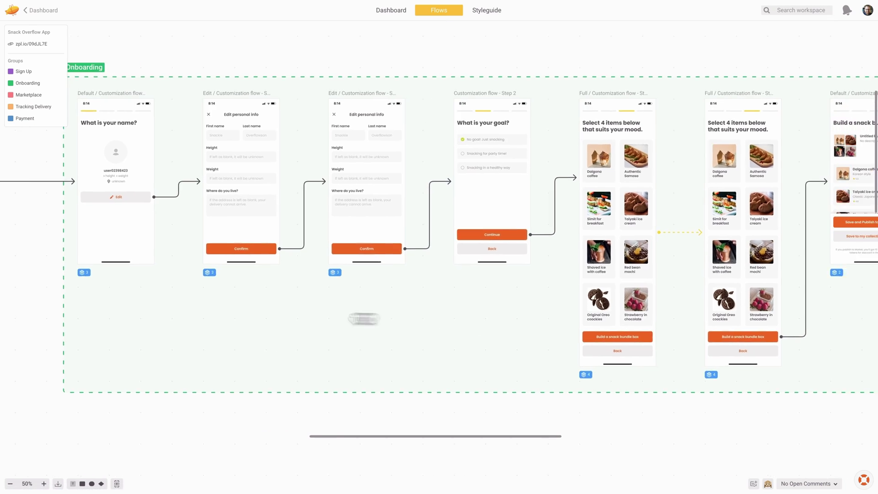
{"action": "scroll", "coordinate": [363, 317], "scroll_direction": "right", "scroll_amount": 5}
{"action": "scroll", "coordinate": [610, 318], "scroll_direction": "right", "scroll_amount": 5}
{"action": "scroll", "coordinate": [442, 332], "scroll_direction": "right", "scroll_amount": 3}
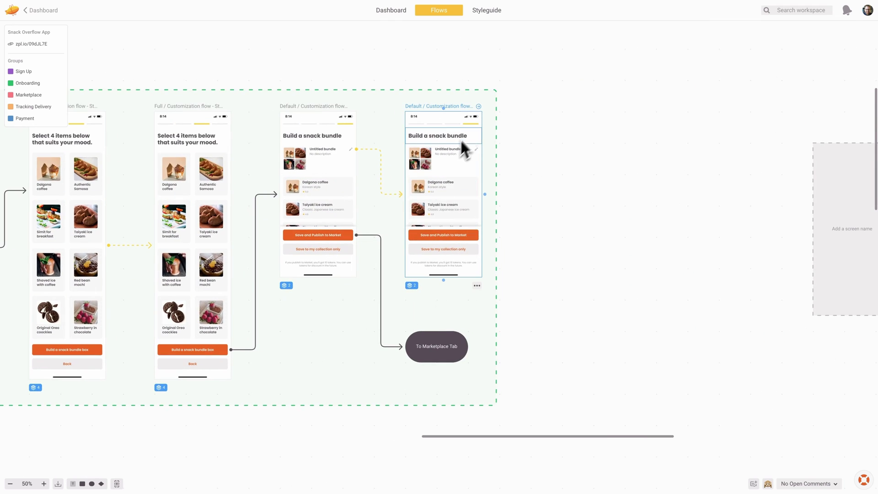
{"action": "double_click", "coordinate": [480, 119]}
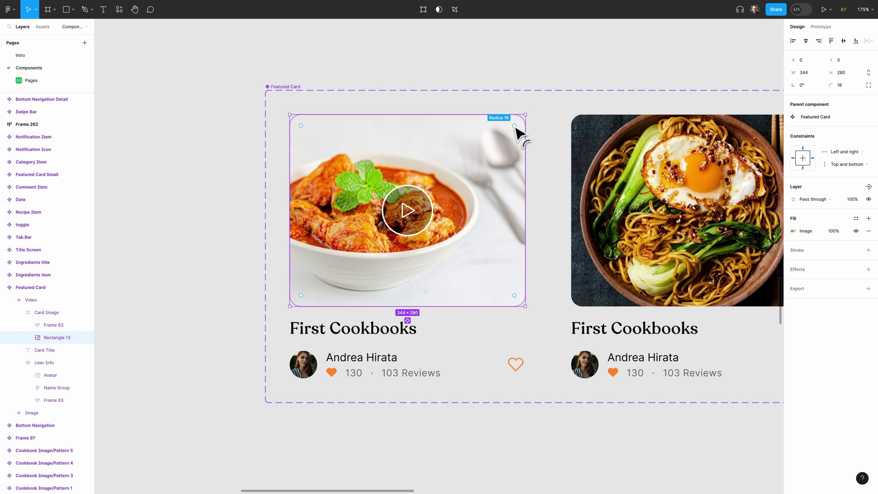
Select the Account 03 screen on the Pages page and inspect it in Dev Mode.
{"action": "left_click", "coordinate": [31, 81]}
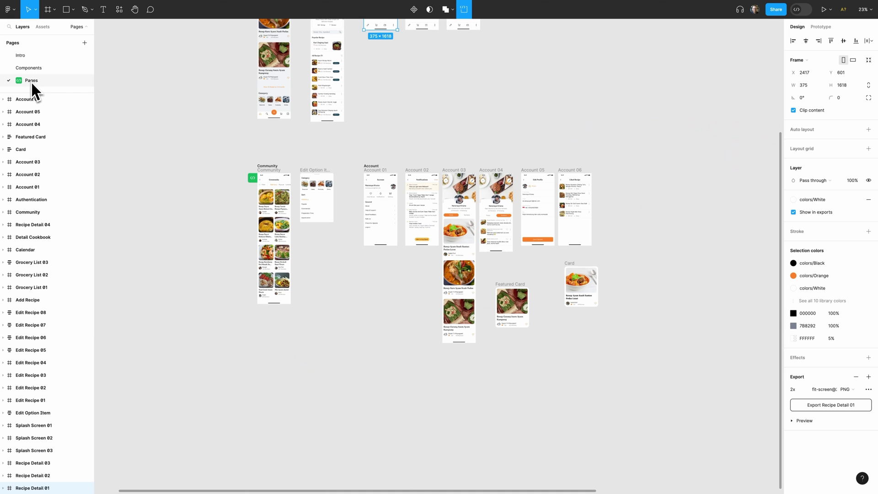
{"action": "scroll", "coordinate": [463, 253], "scroll_direction": "up", "scroll_amount": 5}
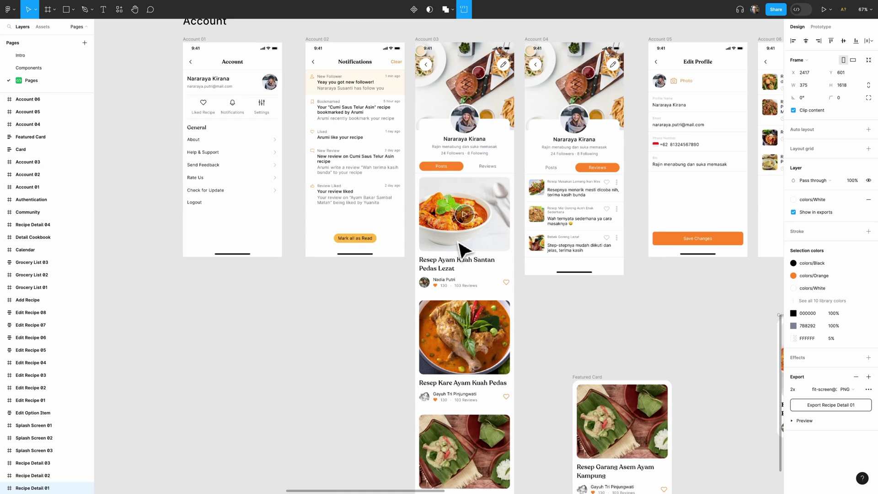
{"action": "left_click", "coordinate": [431, 43]}
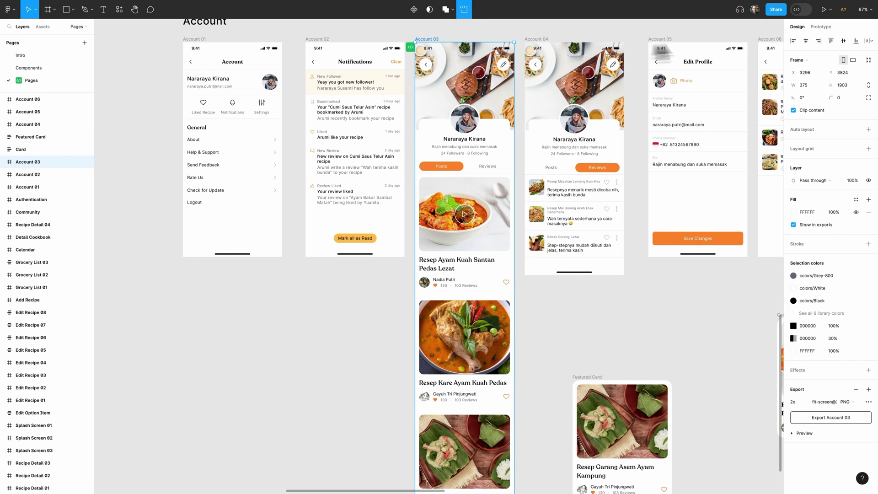
{"action": "left_click", "coordinate": [799, 11]}
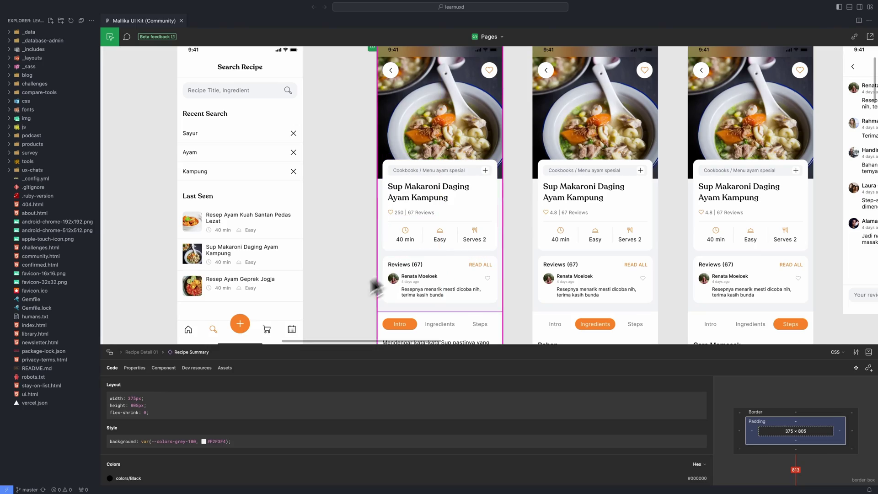
Expand Frame 15 in the VS Code layers list and inspect the recipe tab bar's spacing.
{"action": "left_click", "coordinate": [111, 352]}
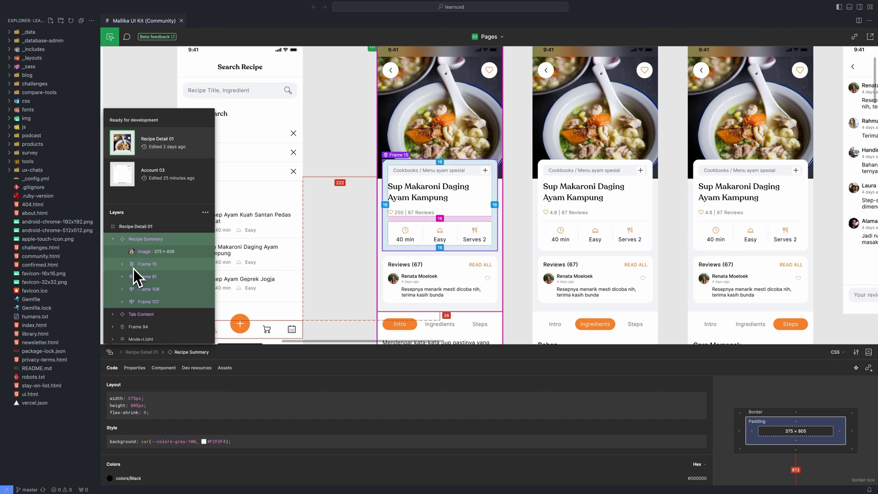
{"action": "left_click", "coordinate": [123, 264]}
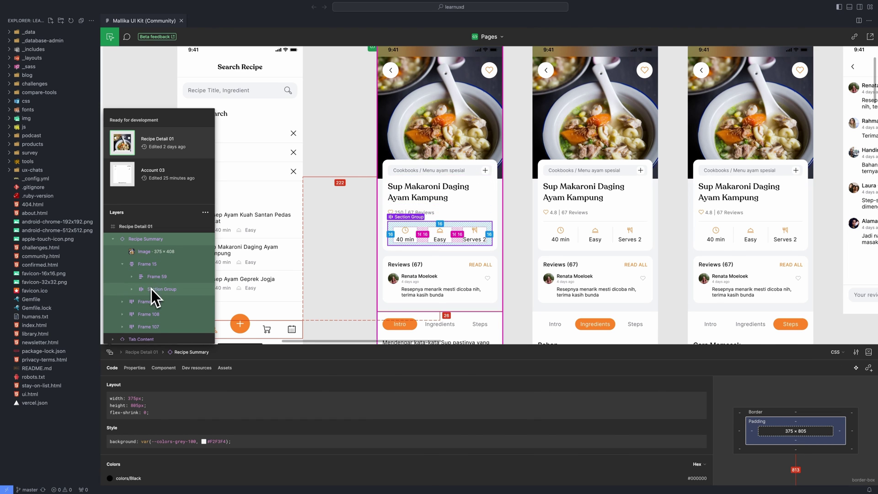
{"action": "mouse_move", "coordinate": [103, 132]}
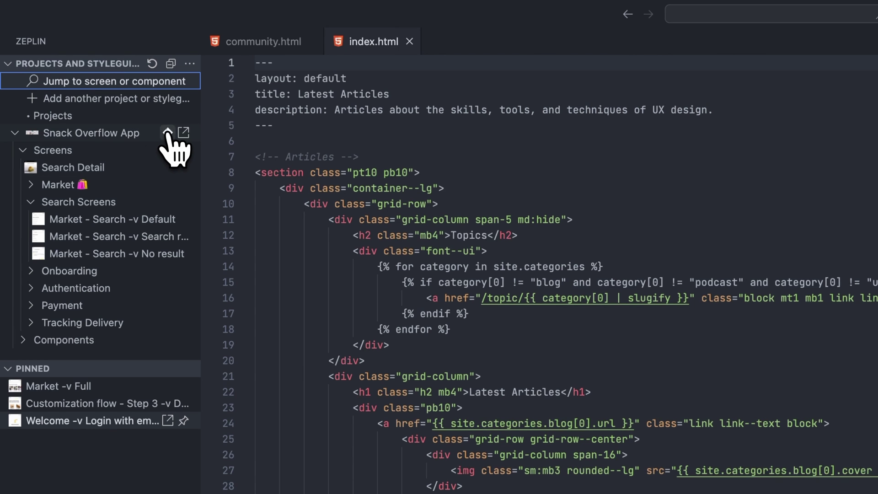
{"action": "left_click", "coordinate": [127, 221]}
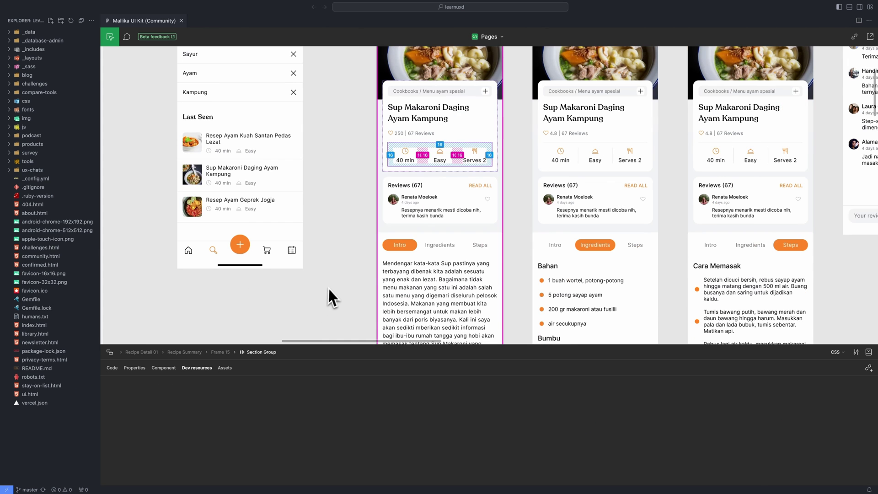
{"action": "left_click", "coordinate": [440, 250]}
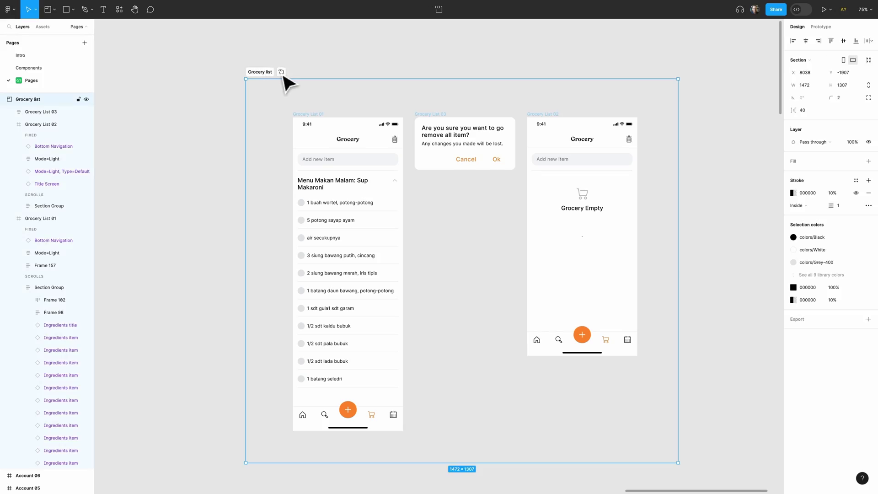
Mark Grocery list ready for dev and check off '1 buah wortel' and '5 potong sayap ayam'.
{"action": "left_click", "coordinate": [281, 73]}
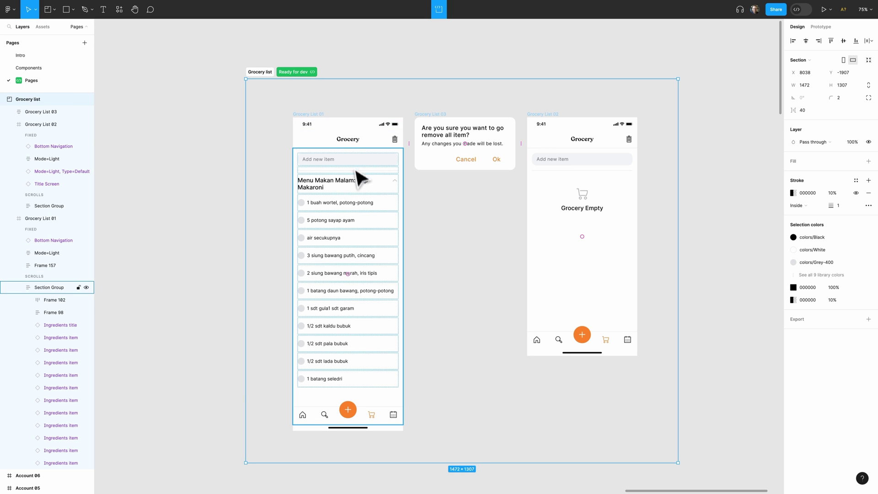
{"action": "double_click", "coordinate": [388, 208]}
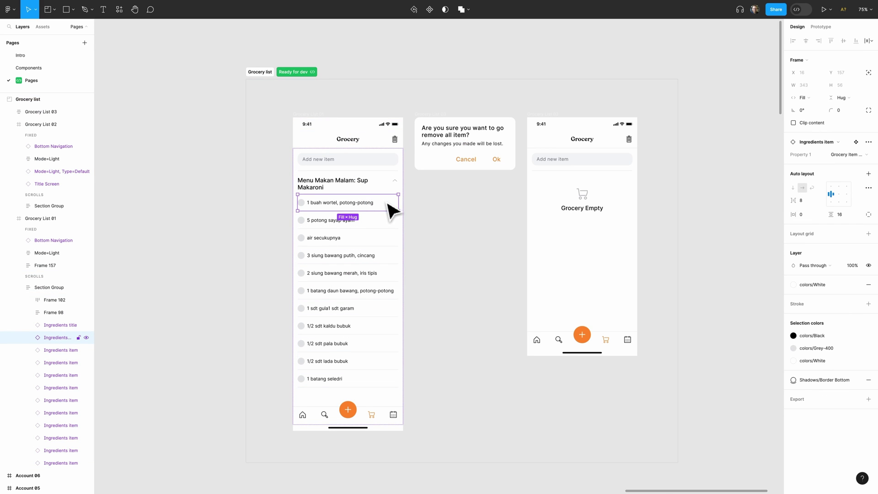
{"action": "left_click", "coordinate": [856, 158]}
{"action": "left_click", "coordinate": [846, 164]}
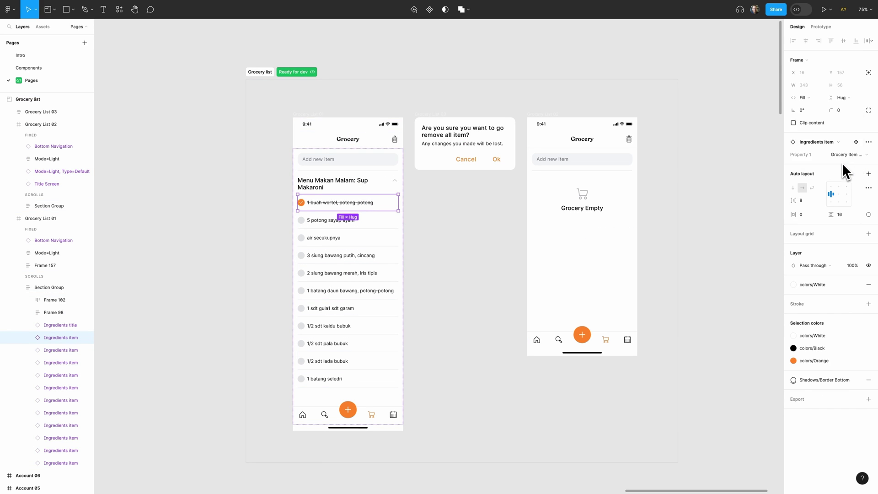
{"action": "left_click", "coordinate": [395, 223]}
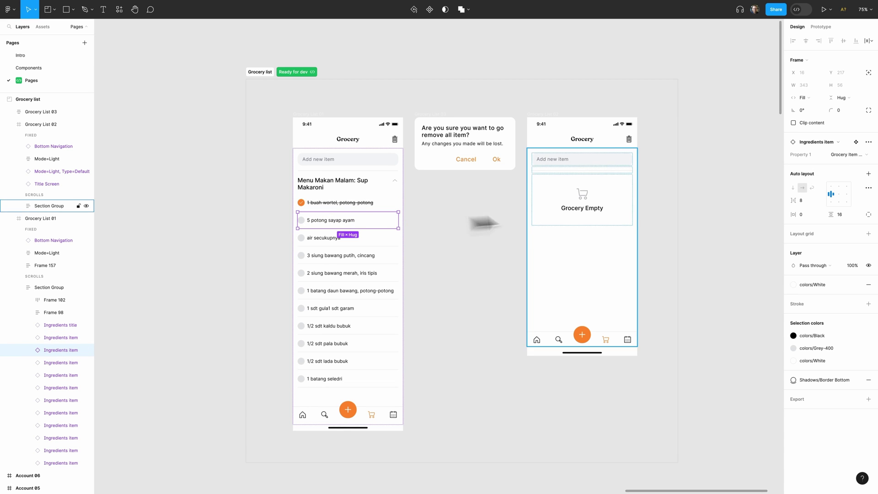
{"action": "left_click", "coordinate": [848, 154]}
{"action": "left_click", "coordinate": [457, 225]}
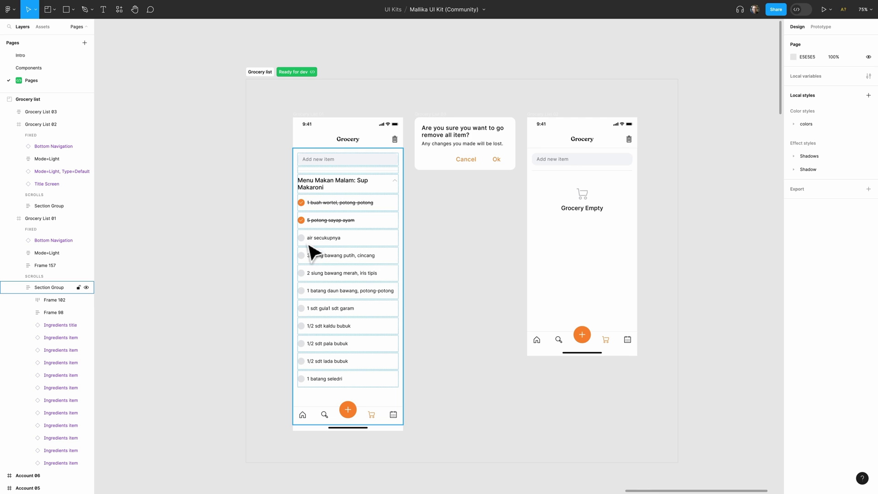
In Dev Mode, compare Grocery List 01's added Text layer against its earlier version.
{"action": "key", "text": "shift+d"}
{"action": "left_click", "coordinate": [314, 117]}
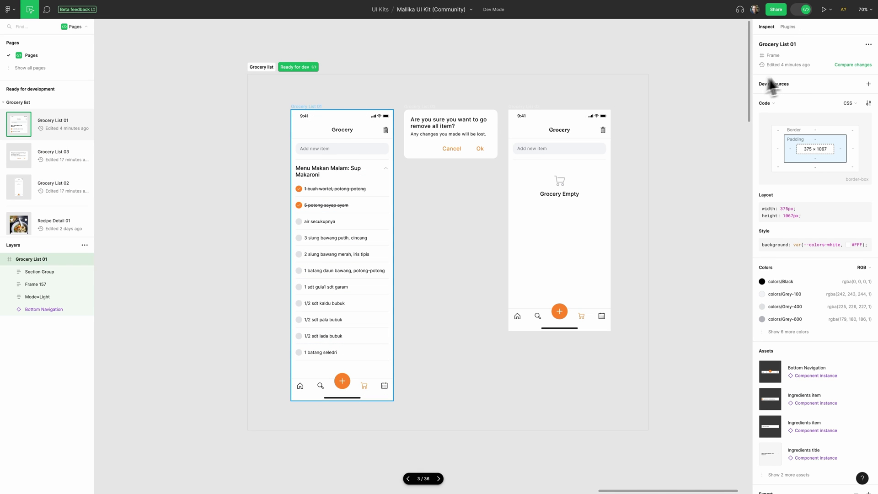
{"action": "left_click", "coordinate": [838, 66]}
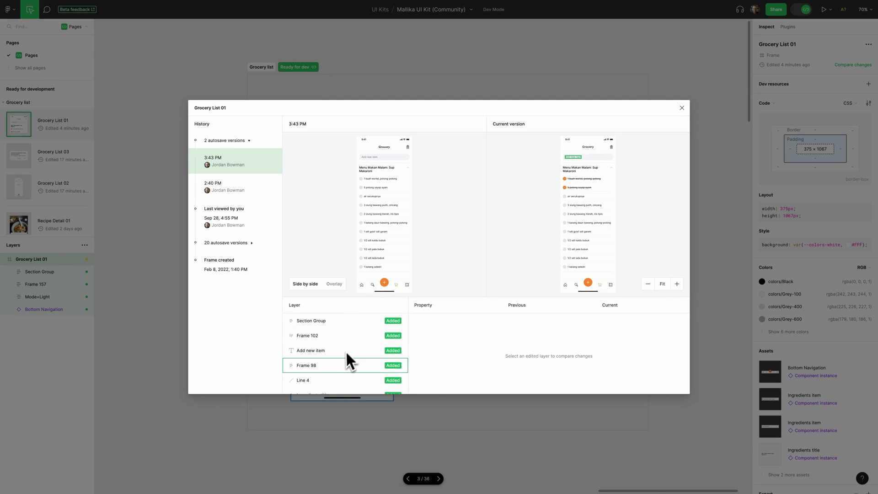
{"action": "scroll", "coordinate": [339, 360], "scroll_direction": "down", "scroll_amount": 3}
{"action": "scroll", "coordinate": [339, 360], "scroll_direction": "down", "scroll_amount": 2}
{"action": "scroll", "coordinate": [340, 360], "scroll_direction": "down", "scroll_amount": 3}
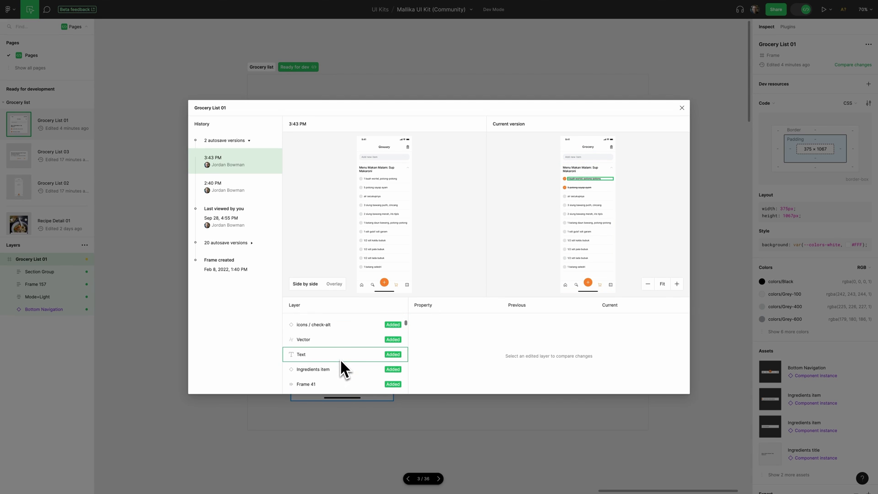
{"action": "left_click", "coordinate": [341, 355]}
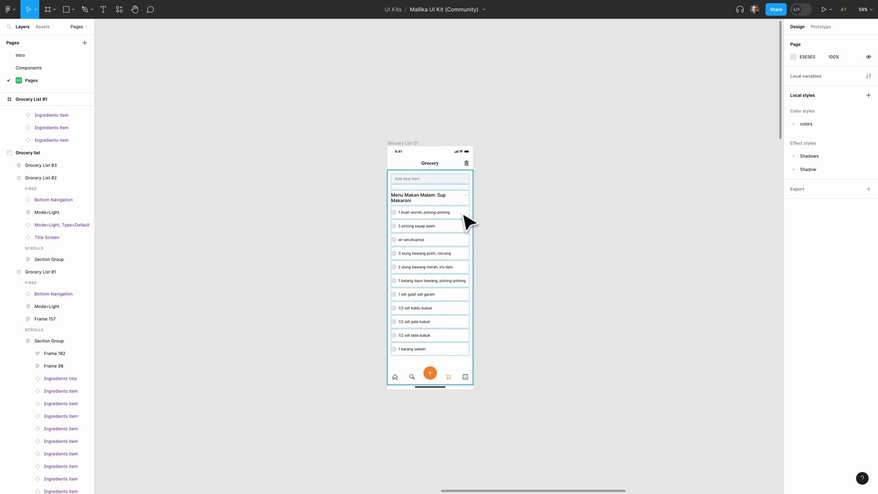
Recheck Grocery List 01's changes, then adjust the Recent Search row gap on Search v1.
{"action": "left_click", "coordinate": [464, 219]}
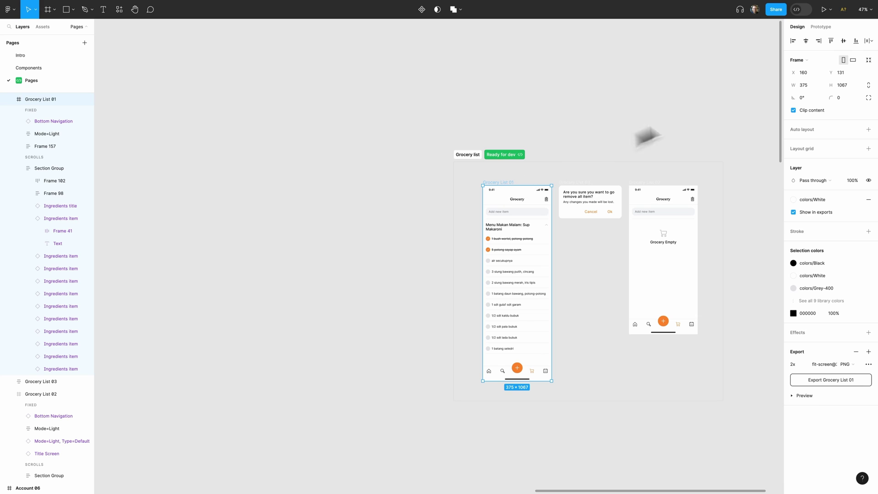
{"action": "left_click", "coordinate": [801, 11]}
{"action": "left_click", "coordinate": [847, 66]}
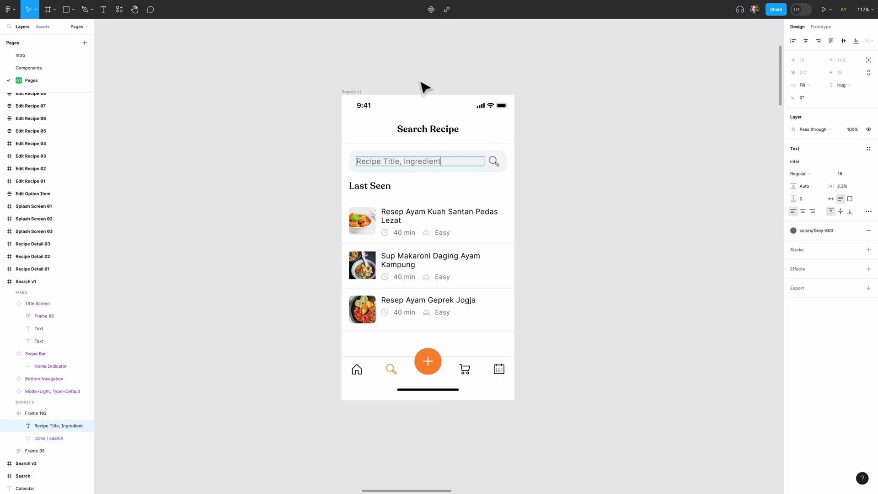
{"action": "left_click", "coordinate": [352, 94]}
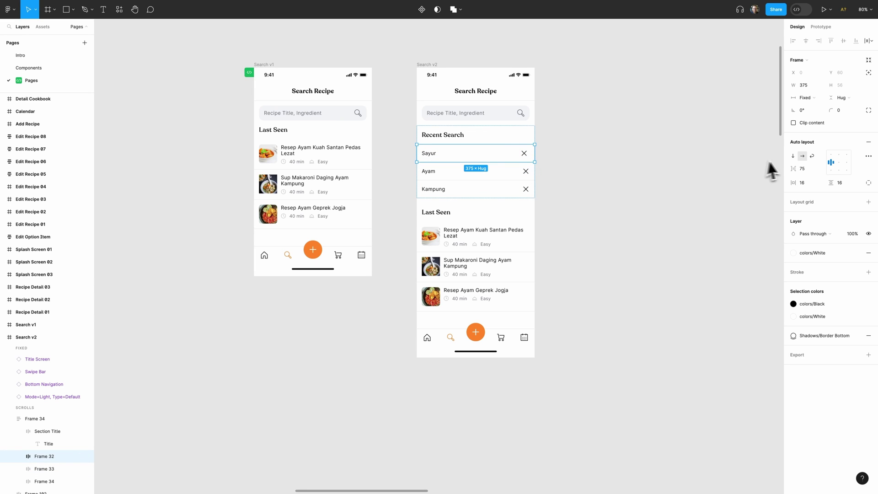
{"action": "left_click", "coordinate": [806, 169]}
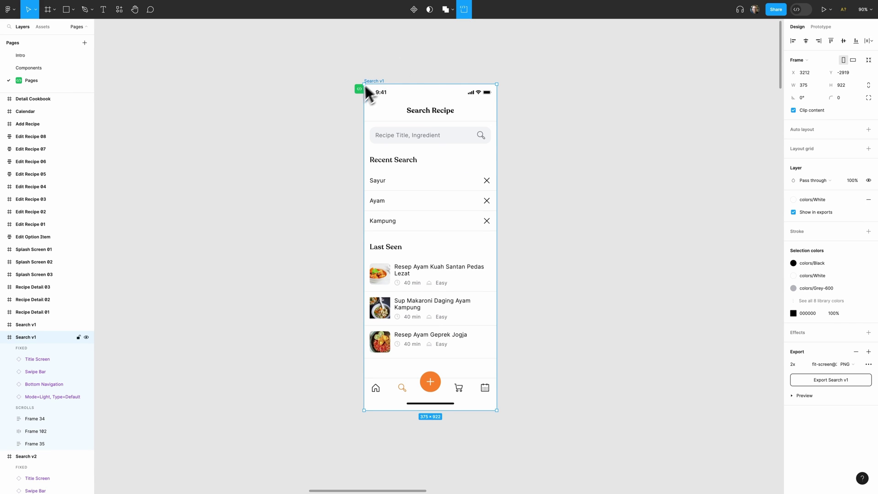
Open Search v1 in Dev Mode, review its changes, and pin a comment beside Recent Search.
{"action": "left_click", "coordinate": [358, 90]}
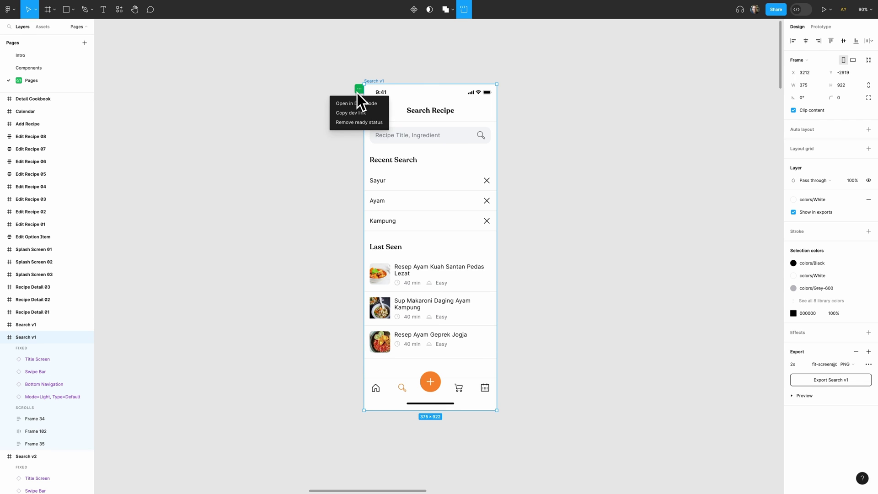
{"action": "left_click", "coordinate": [359, 103]}
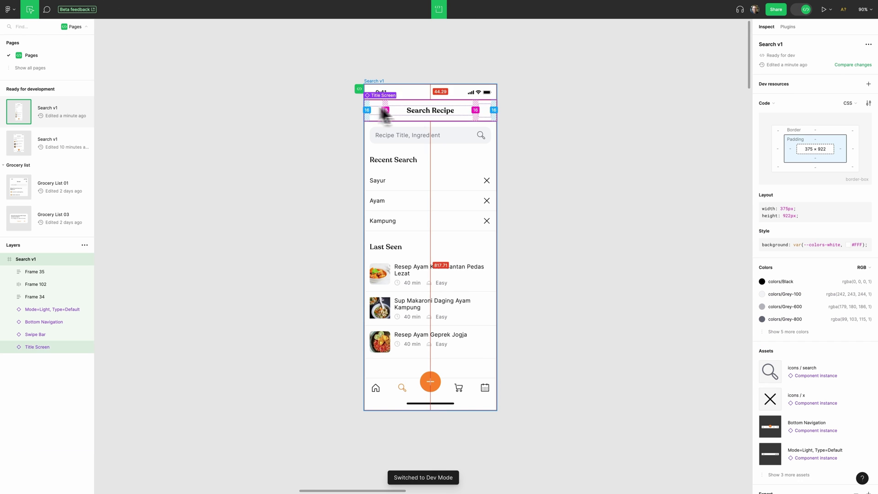
{"action": "left_click", "coordinate": [849, 75]}
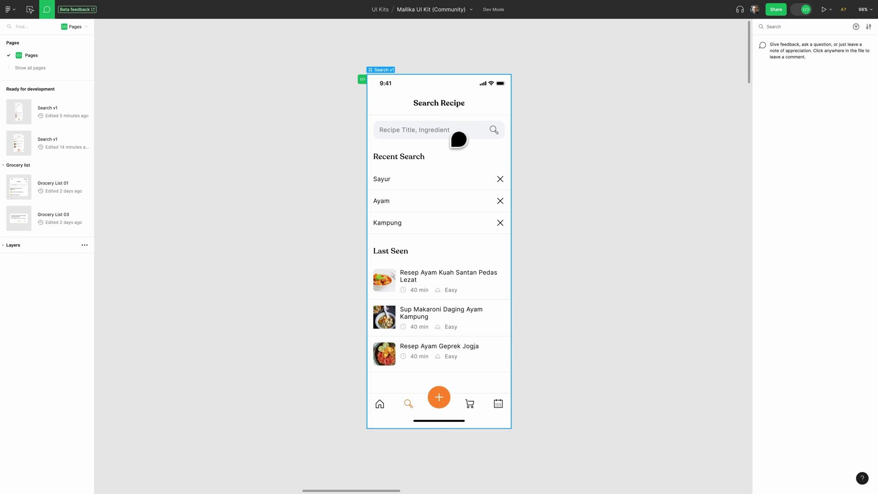
{"action": "left_click", "coordinate": [503, 160]}
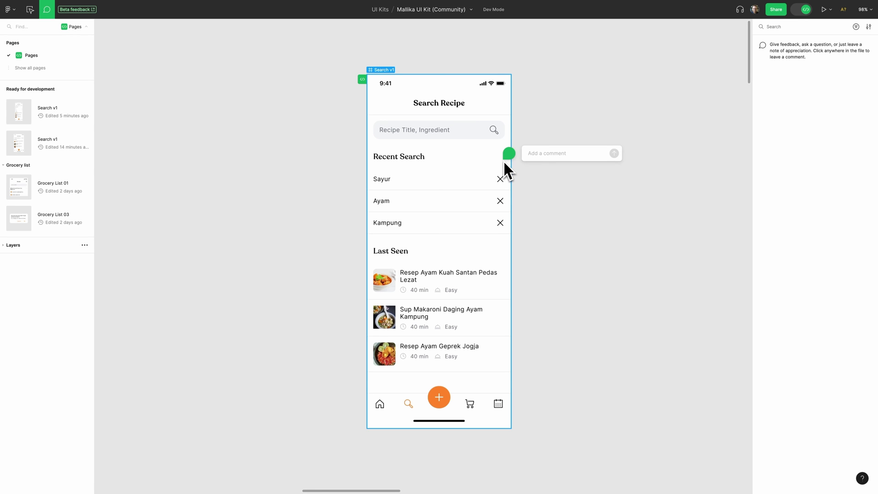
{"action": "type", "text": "Ignore this \"R"}
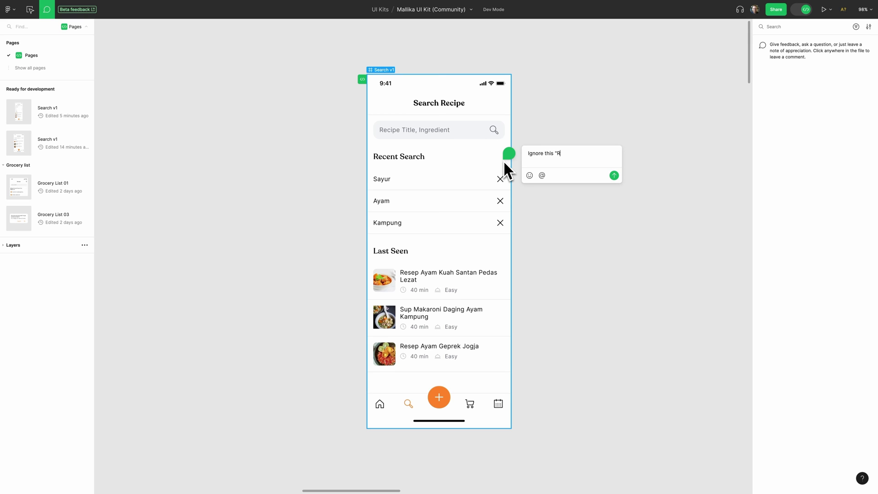
{"action": "type", "text": "ecent Search\""}
{"action": "type", "text": " part - I'm wo"}
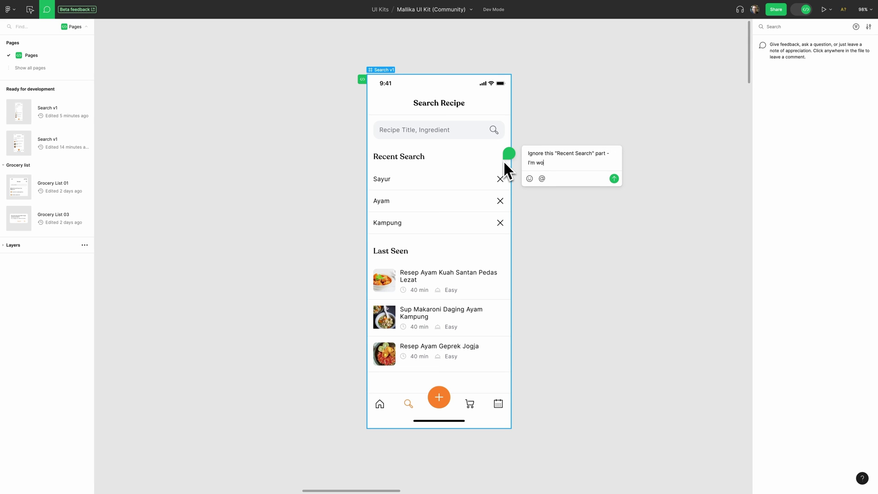
{"action": "type", "text": "rking on it ri"}
{"action": "type", "text": "ght now"}
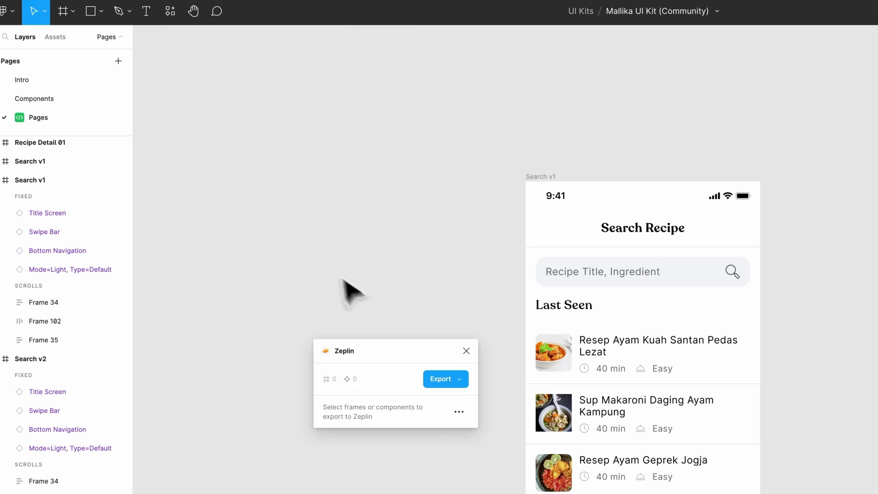
Export the Search v1 frame from Figma into Zeplin's Mallika iOS App project.
{"action": "left_click", "coordinate": [544, 180]}
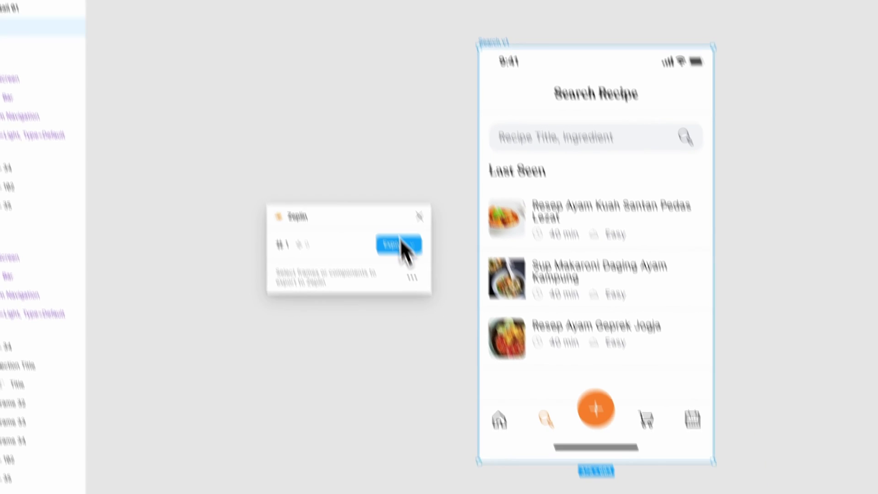
{"action": "left_click", "coordinate": [441, 378]}
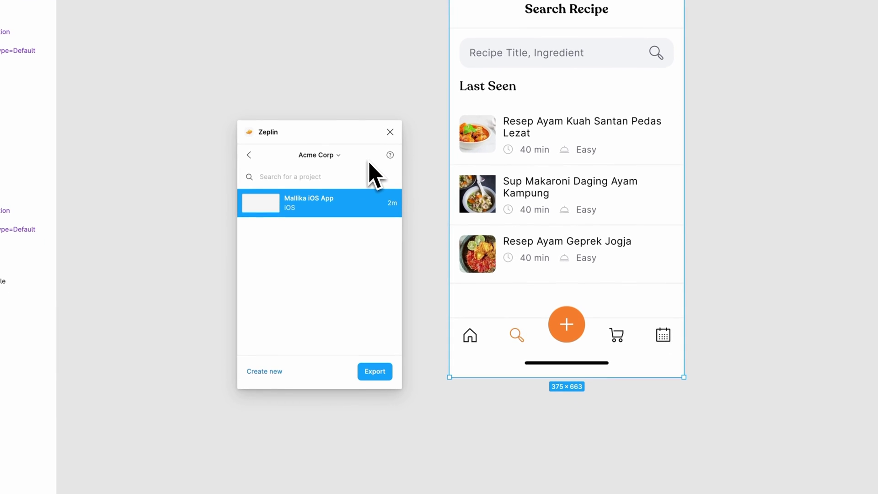
{"action": "left_click", "coordinate": [373, 377]}
{"action": "type", "text": "Version 1 of the search interfac"}
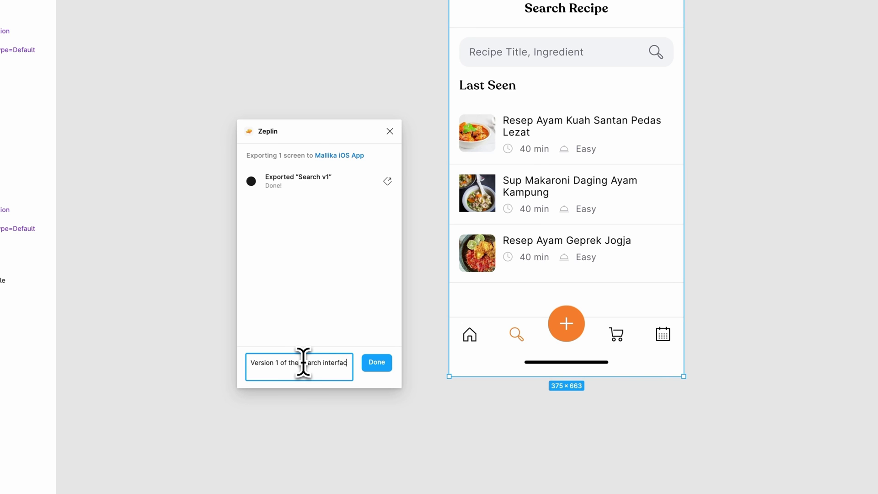
{"action": "type", "text": "e"}
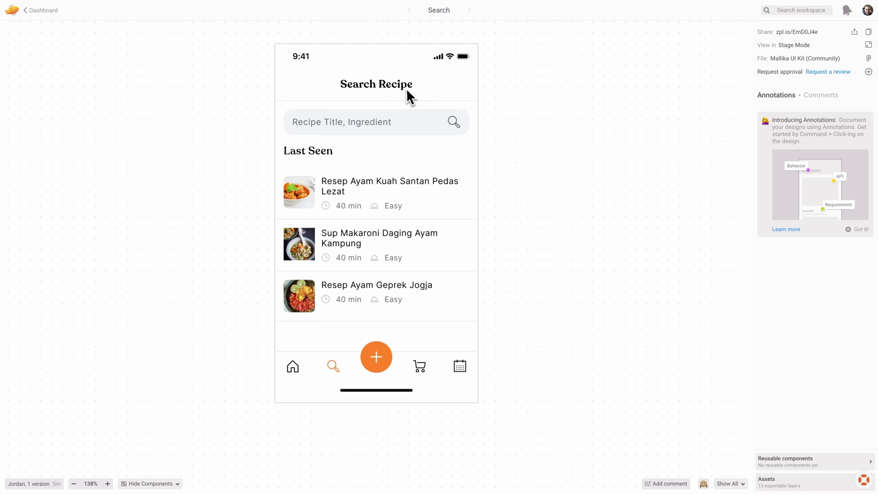
Inspect the typeface, size and Swift code of the Search Recipe title and Easy label.
{"action": "left_click", "coordinate": [396, 85]}
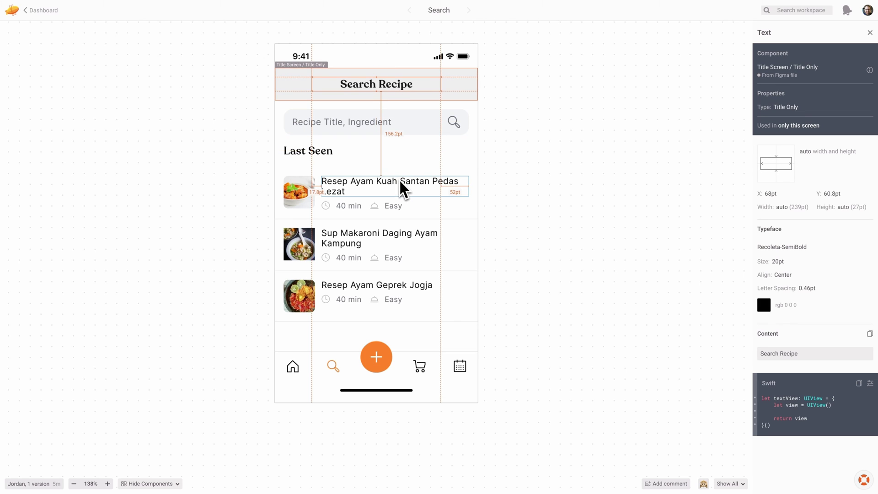
{"action": "left_click", "coordinate": [398, 206]}
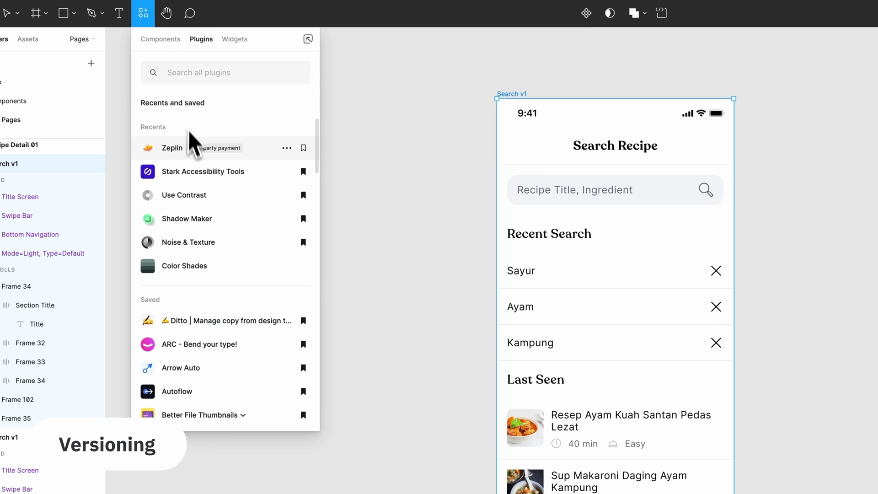
Re-export Search v1 through the Zeplin plugin with a version-2 commit note.
{"action": "left_click", "coordinate": [190, 146]}
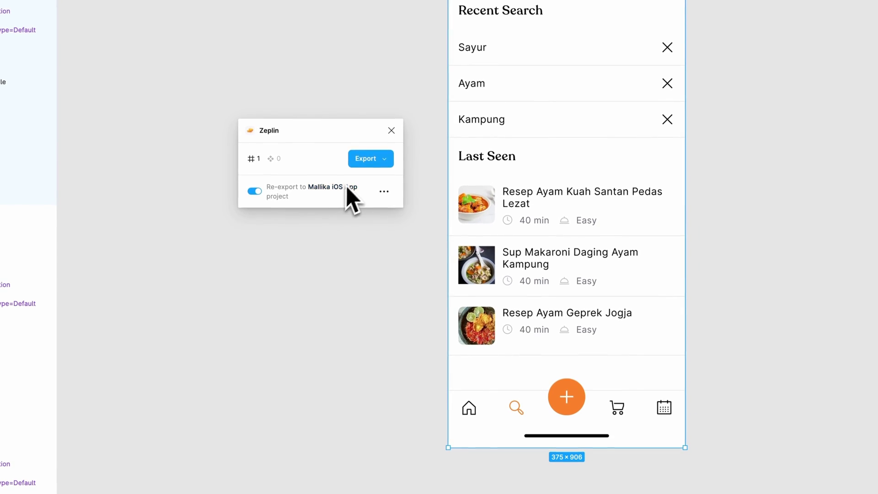
{"action": "left_click", "coordinate": [392, 412]}
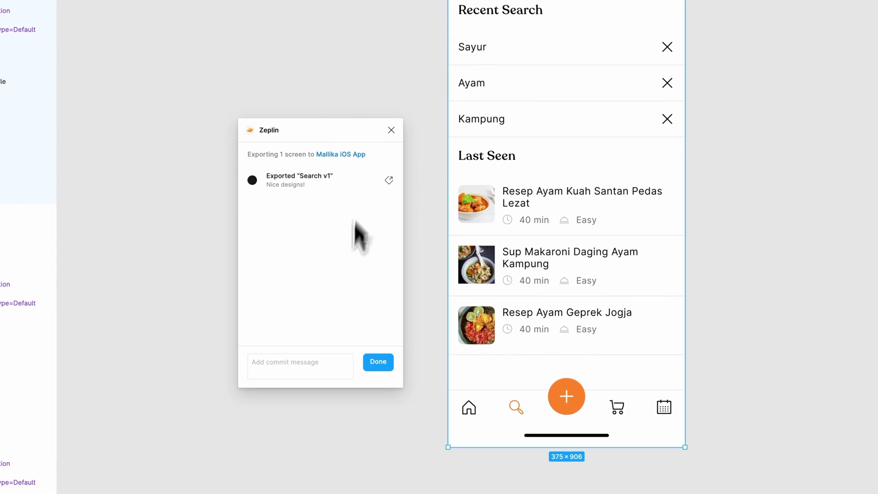
{"action": "left_click", "coordinate": [304, 363]}
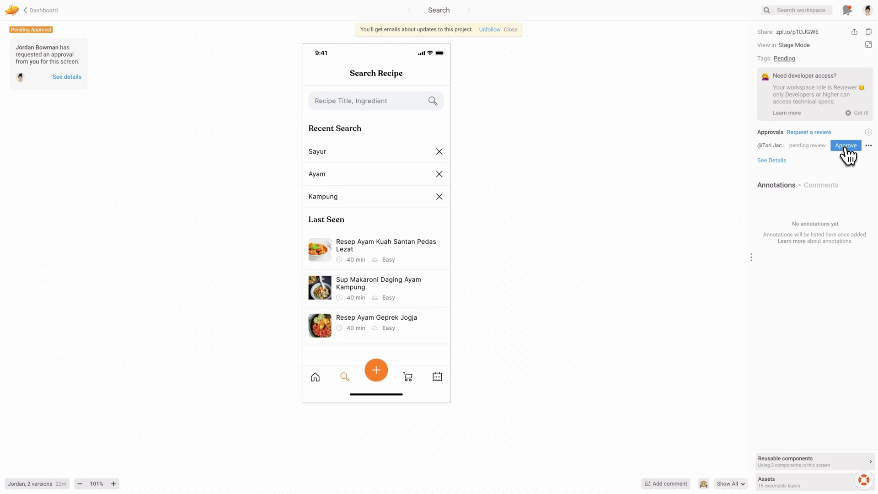
Approve the Search screen and show Version 2's differences, highlighting the new Recent Search section.
{"action": "left_click", "coordinate": [846, 146]}
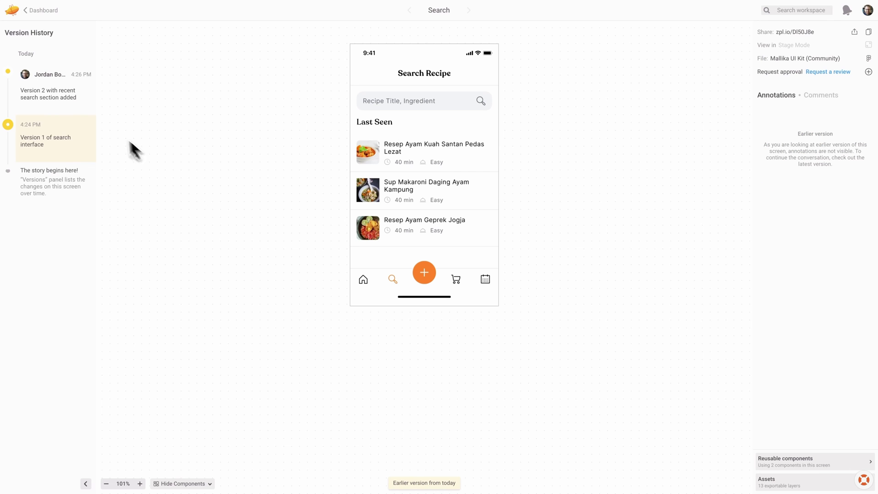
{"action": "left_click", "coordinate": [63, 92]}
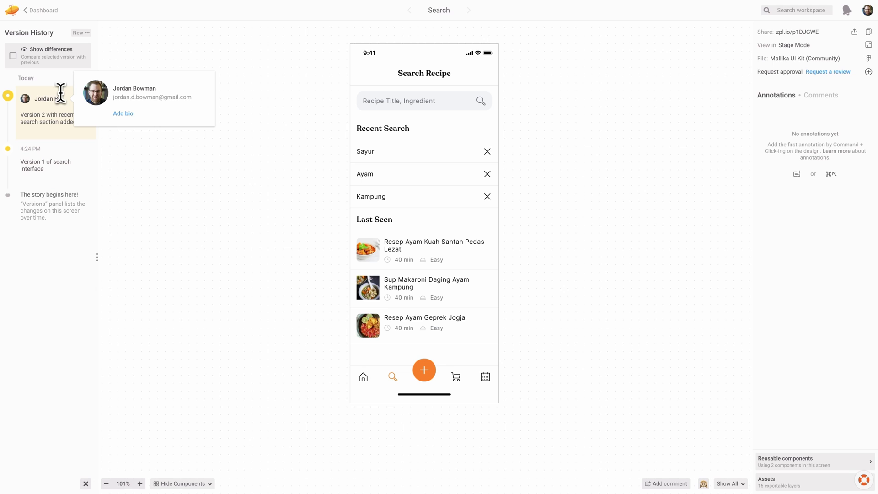
{"action": "left_click", "coordinate": [13, 57]}
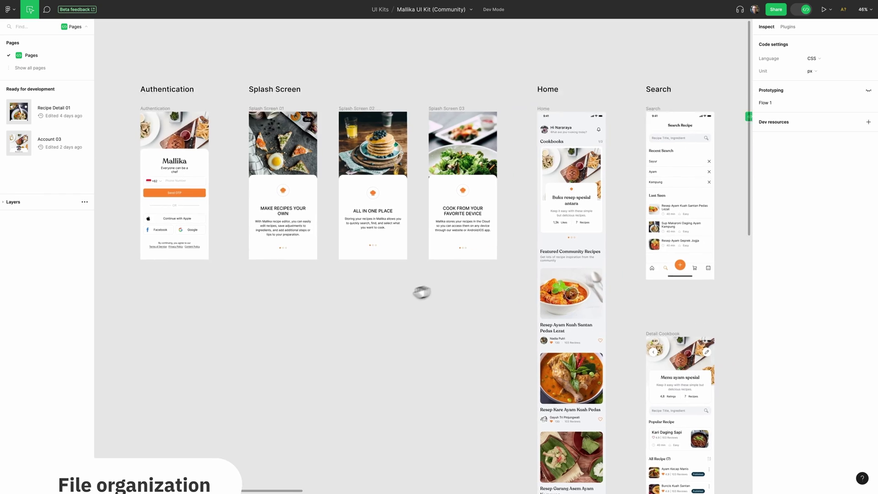
{"action": "scroll", "coordinate": [422, 294], "scroll_direction": "right", "scroll_amount": 3}
{"action": "scroll", "coordinate": [320, 304], "scroll_direction": "right", "scroll_amount": 4}
{"action": "scroll", "coordinate": [402, 294], "scroll_direction": "right", "scroll_amount": 2}
{"action": "scroll", "coordinate": [403, 294], "scroll_direction": "right", "scroll_amount": 4}
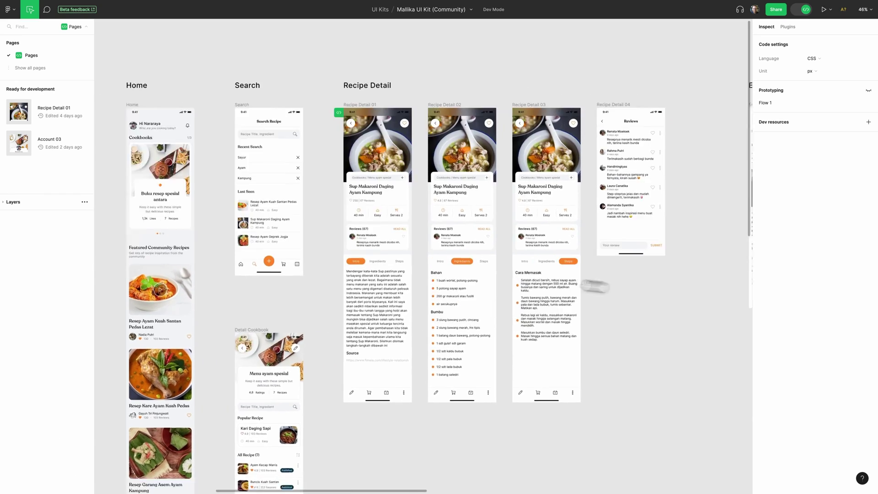
{"action": "scroll", "coordinate": [594, 288], "scroll_direction": "right", "scroll_amount": 5}
{"action": "scroll", "coordinate": [304, 255], "scroll_direction": "right", "scroll_amount": 1}
{"action": "scroll", "coordinate": [267, 229], "scroll_direction": "right", "scroll_amount": 1}
{"action": "scroll", "coordinate": [208, 239], "scroll_direction": "left", "scroll_amount": 2}
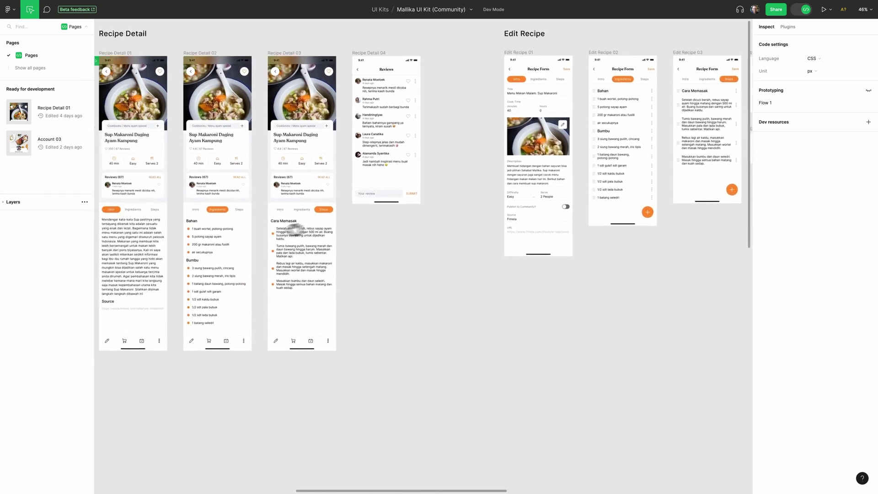
{"action": "scroll", "coordinate": [296, 231], "scroll_direction": "left", "scroll_amount": 4}
{"action": "scroll", "coordinate": [515, 134], "scroll_direction": "down", "scroll_amount": 2}
{"action": "scroll", "coordinate": [515, 133], "scroll_direction": "left", "scroll_amount": 2}
{"action": "scroll", "coordinate": [355, 312], "scroll_direction": "left", "scroll_amount": 2}
{"action": "scroll", "coordinate": [501, 223], "scroll_direction": "down", "scroll_amount": 3}
{"action": "scroll", "coordinate": [501, 224], "scroll_direction": "left", "scroll_amount": 3}
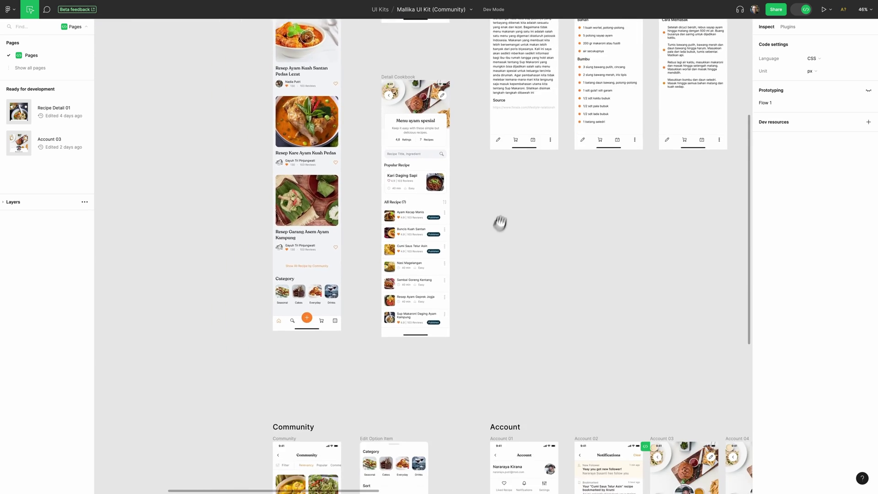
{"action": "scroll", "coordinate": [500, 222], "scroll_direction": "down", "scroll_amount": 2}
{"action": "scroll", "coordinate": [505, 153], "scroll_direction": "down", "scroll_amount": 5}
{"action": "scroll", "coordinate": [505, 153], "scroll_direction": "left", "scroll_amount": 3}
{"action": "scroll", "coordinate": [514, 183], "scroll_direction": "down", "scroll_amount": 1}
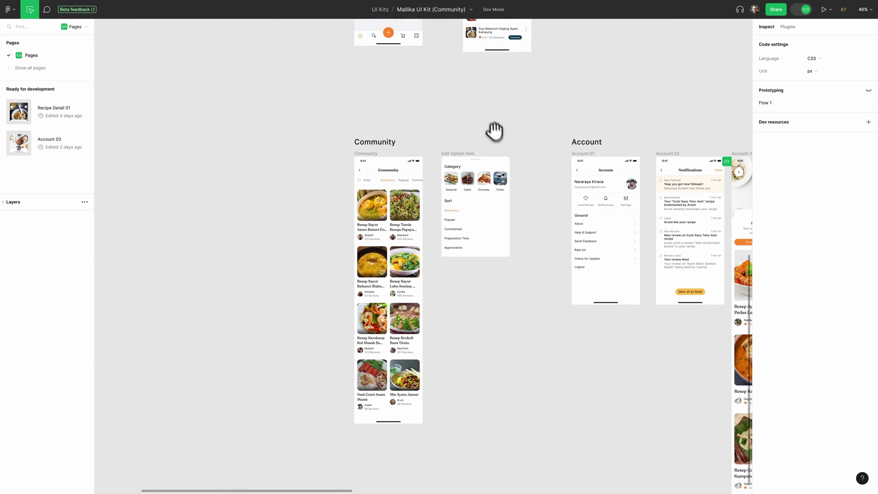
{"action": "scroll", "coordinate": [563, 318], "scroll_direction": "right", "scroll_amount": 2}
{"action": "scroll", "coordinate": [451, 352], "scroll_direction": "right", "scroll_amount": 3}
{"action": "scroll", "coordinate": [219, 328], "scroll_direction": "right", "scroll_amount": 1}
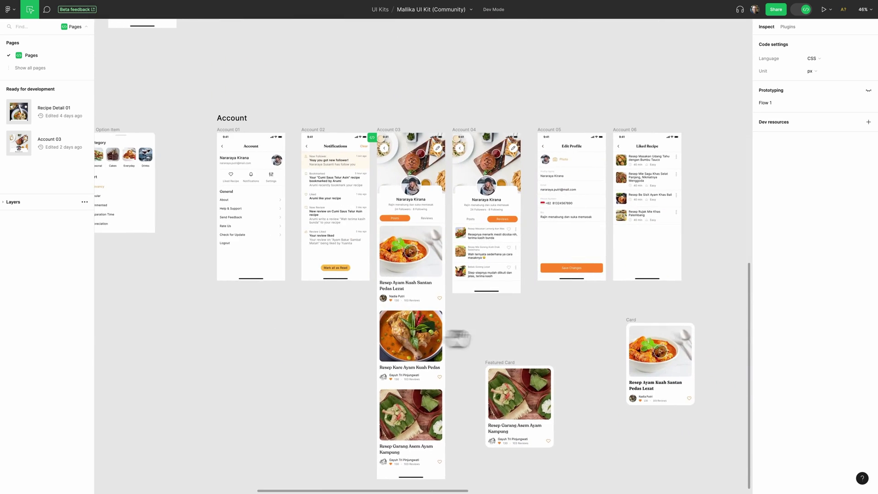
{"action": "scroll", "coordinate": [458, 337], "scroll_direction": "right", "scroll_amount": 1}
{"action": "scroll", "coordinate": [344, 171], "scroll_direction": "up", "scroll_amount": 3}
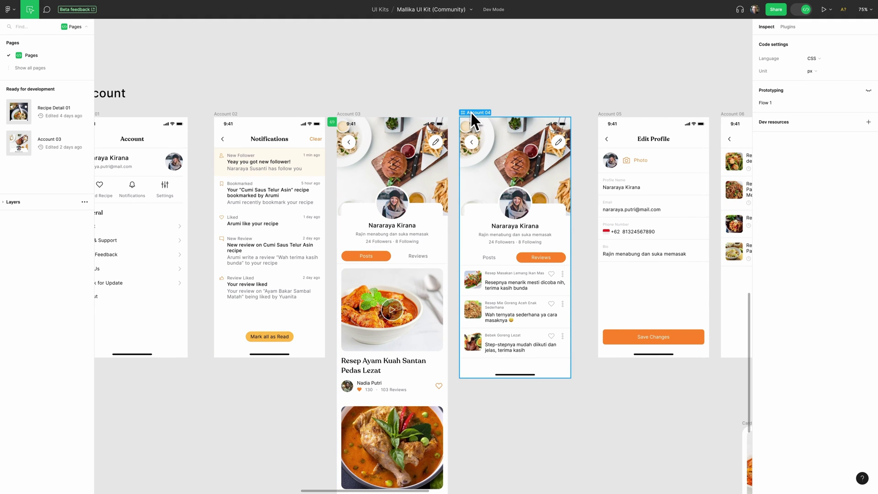
Draft the comment 'this one ready for dev' above the Account 04 screen.
{"action": "key", "text": "c"}
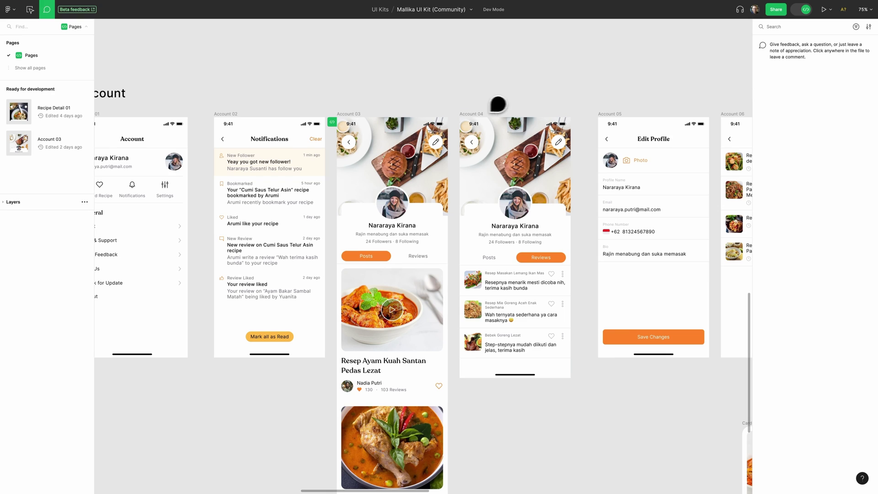
{"action": "left_click", "coordinate": [524, 112]}
{"action": "left_click", "coordinate": [550, 110]}
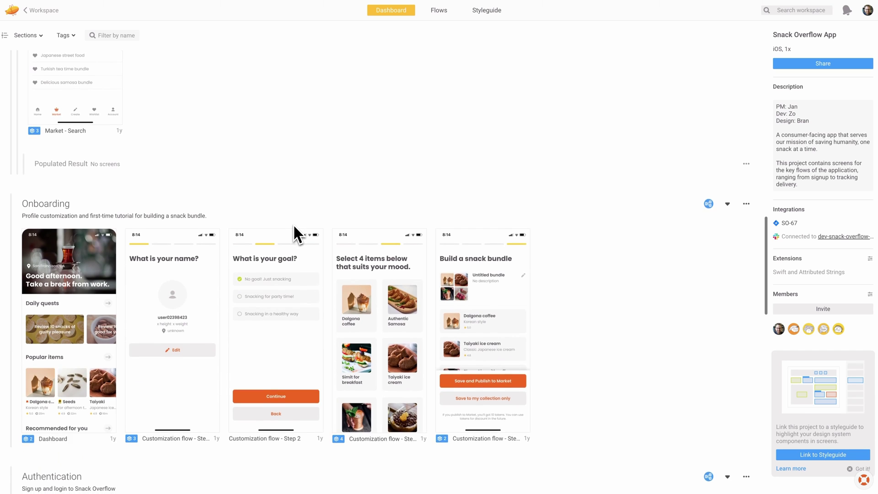
{"action": "scroll", "coordinate": [293, 223], "scroll_direction": "down", "scroll_amount": 1}
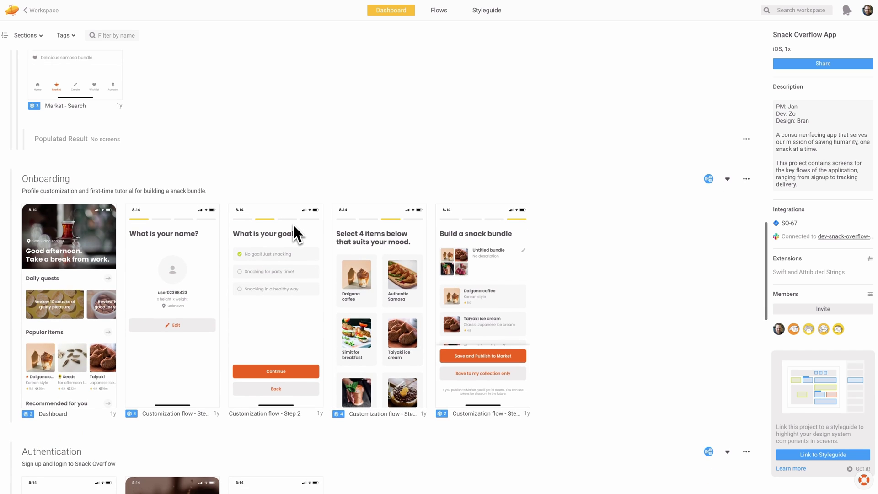
{"action": "scroll", "coordinate": [292, 223], "scroll_direction": "down", "scroll_amount": 2}
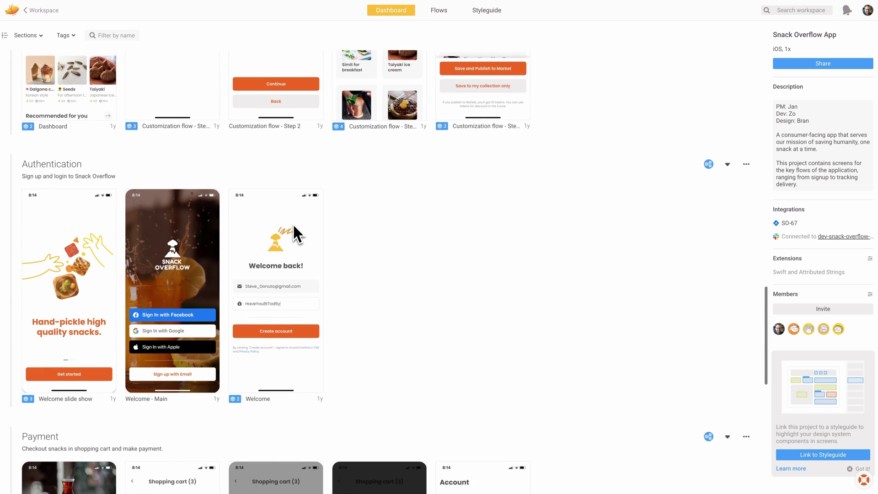
{"action": "scroll", "coordinate": [293, 223], "scroll_direction": "down", "scroll_amount": 1}
{"action": "scroll", "coordinate": [294, 226], "scroll_direction": "down", "scroll_amount": 1}
{"action": "scroll", "coordinate": [295, 226], "scroll_direction": "down", "scroll_amount": 3}
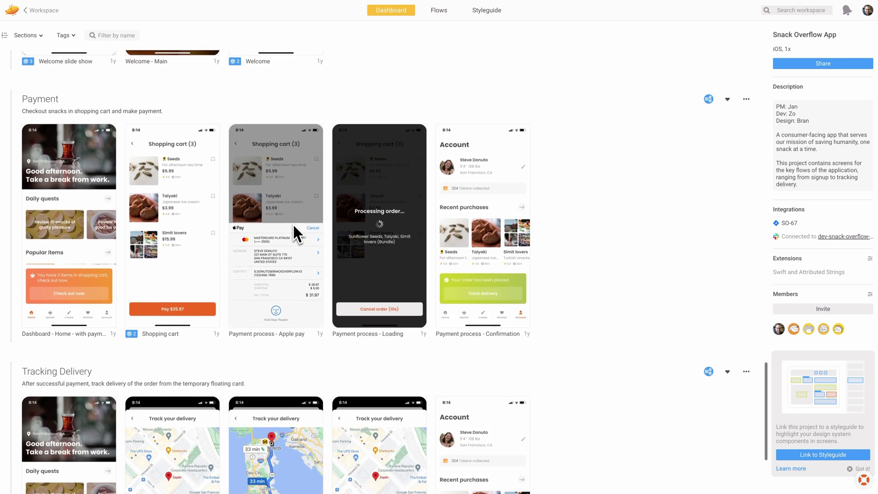
Filter by the Deployed to staging for QA tag and tag Market -v Default 'Jan: To Approve'.
{"action": "left_click", "coordinate": [170, 61]}
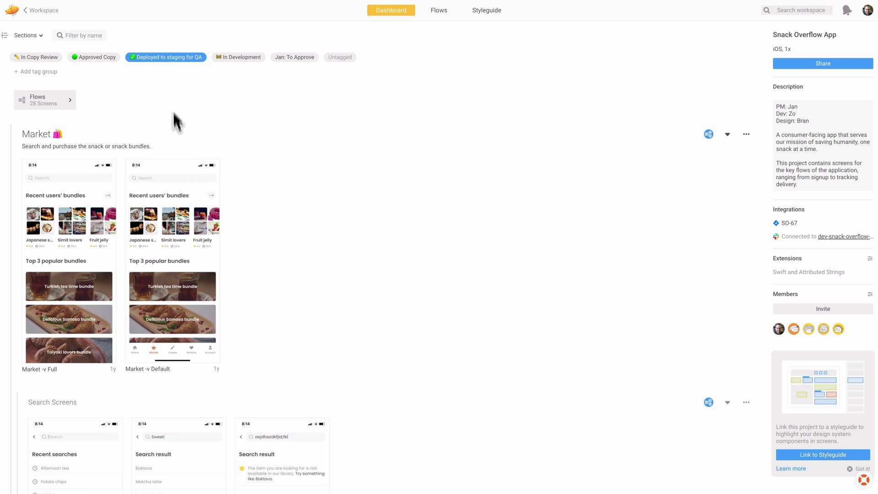
{"action": "right_click", "coordinate": [180, 206]}
{"action": "left_click", "coordinate": [195, 237]}
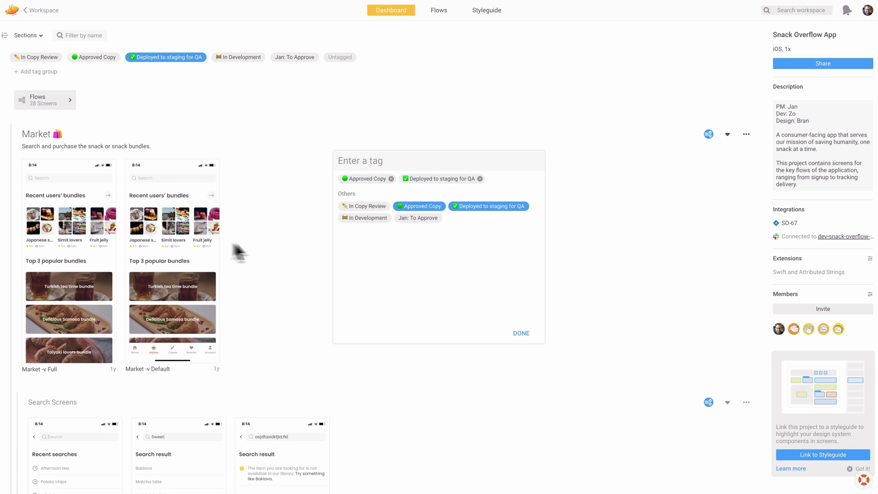
{"action": "left_click", "coordinate": [420, 218]}
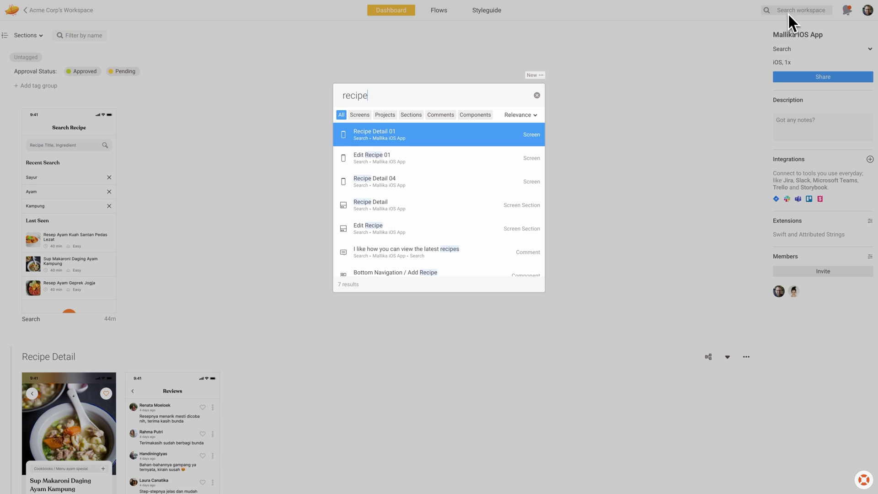
Narrow the recipe search results to screens, then to screen sections.
{"action": "left_click", "coordinate": [361, 114]}
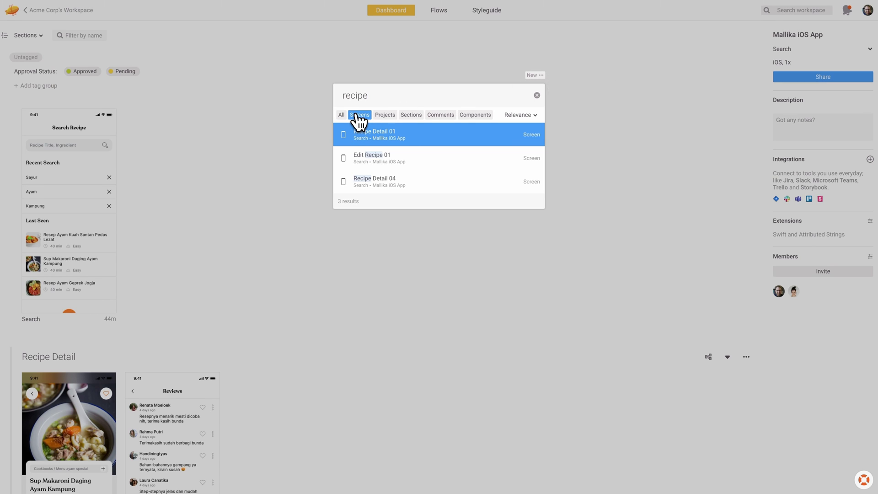
{"action": "left_click", "coordinate": [416, 120]}
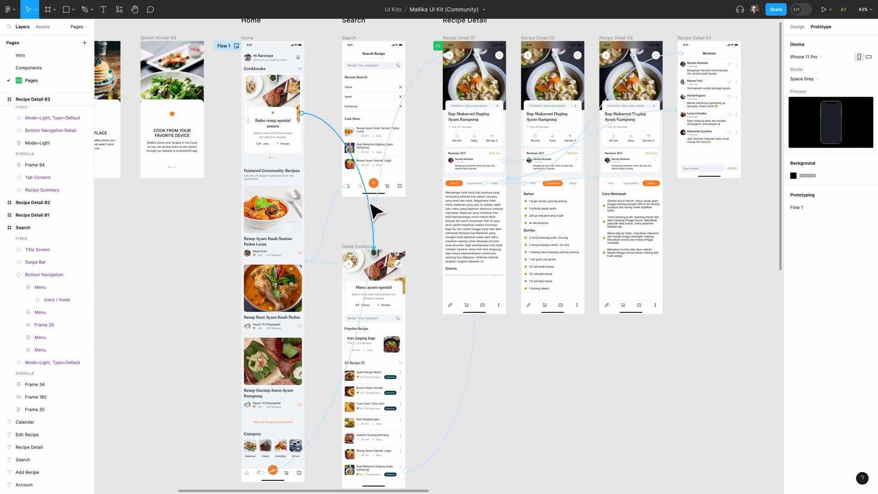
Inspect the Detail Cookbook interaction, reposition the Search screen and select Welcome - Main.
{"action": "left_click", "coordinate": [371, 205]}
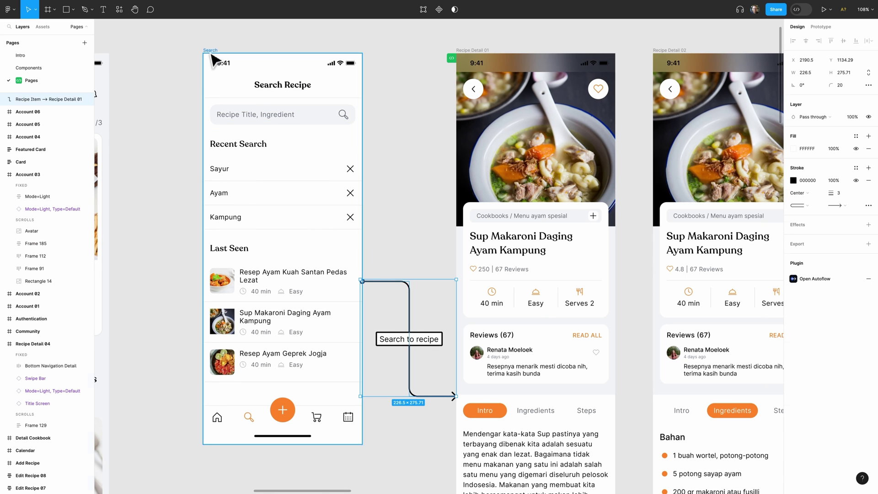
{"action": "left_click_drag", "start_coordinate": [212, 56], "coordinate": [155, 74]}
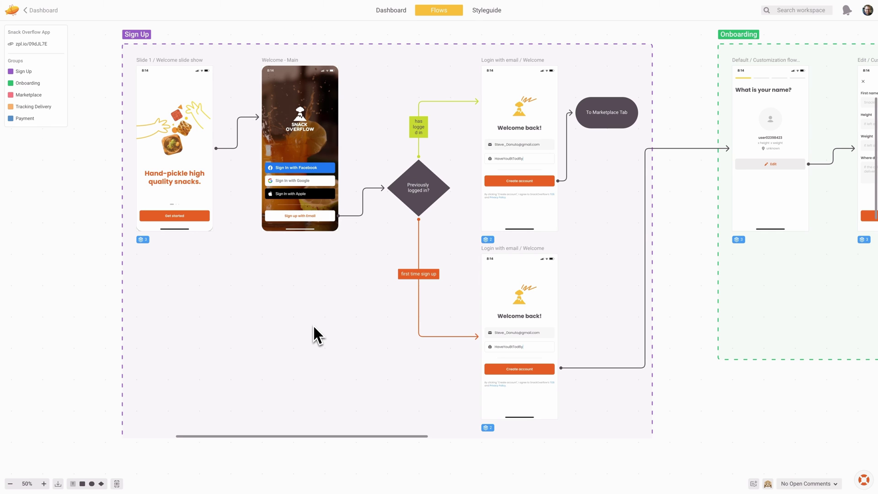
{"action": "left_click", "coordinate": [280, 101]}
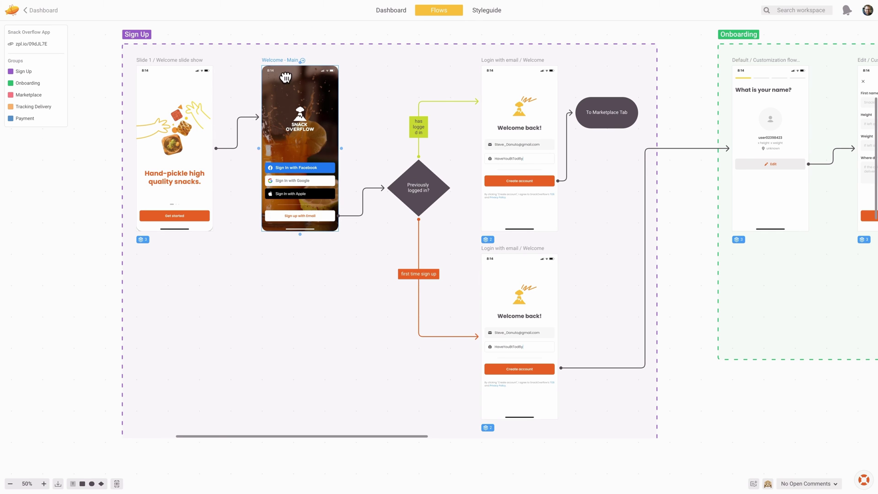
Nudge the Welcome - Main screen down and jump to the Tracking Delivery group.
{"action": "mouse_move", "coordinate": [280, 60]}
{"action": "left_mouse_down"}
{"action": "mouse_move", "coordinate": [297, 149]}
{"action": "mouse_move", "coordinate": [285, 150]}
{"action": "mouse_move", "coordinate": [276, 73]}
{"action": "left_mouse_up"}
{"action": "left_click", "coordinate": [413, 94]}
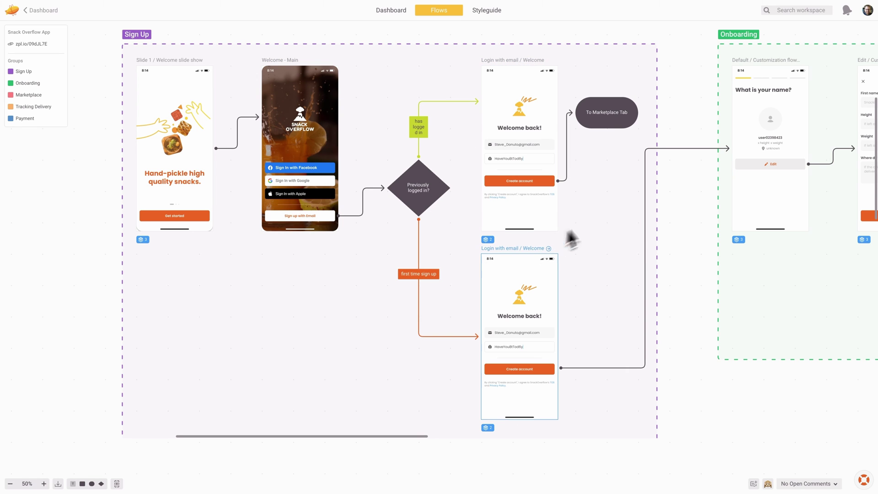
{"action": "left_click", "coordinate": [31, 107]}
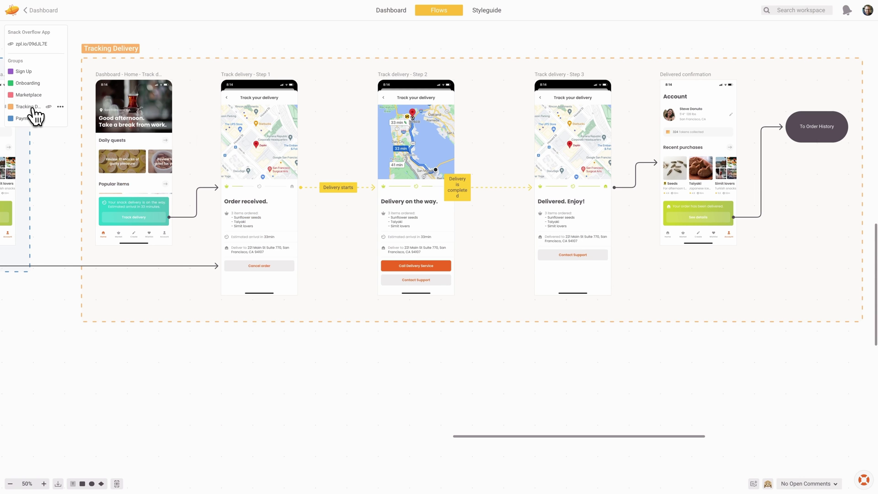
Copy the Marketplace group's web link.
{"action": "left_click", "coordinate": [29, 96]}
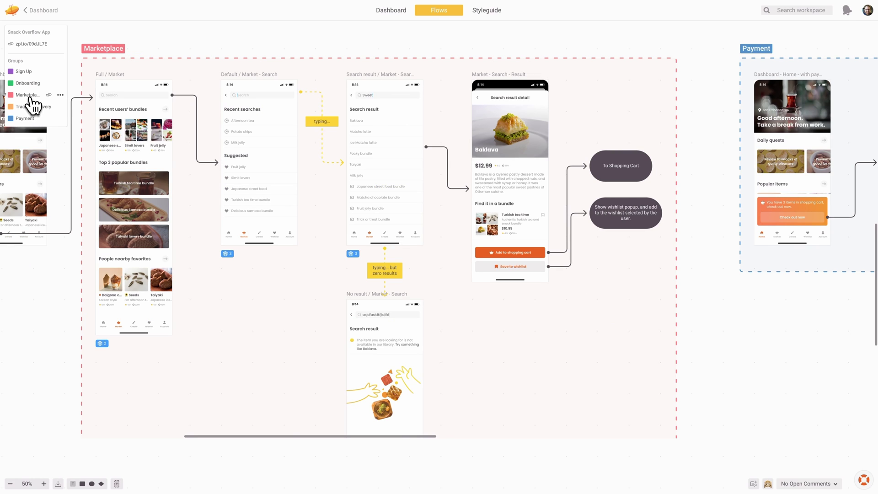
{"action": "left_click", "coordinate": [131, 48]}
{"action": "left_click", "coordinate": [147, 59]}
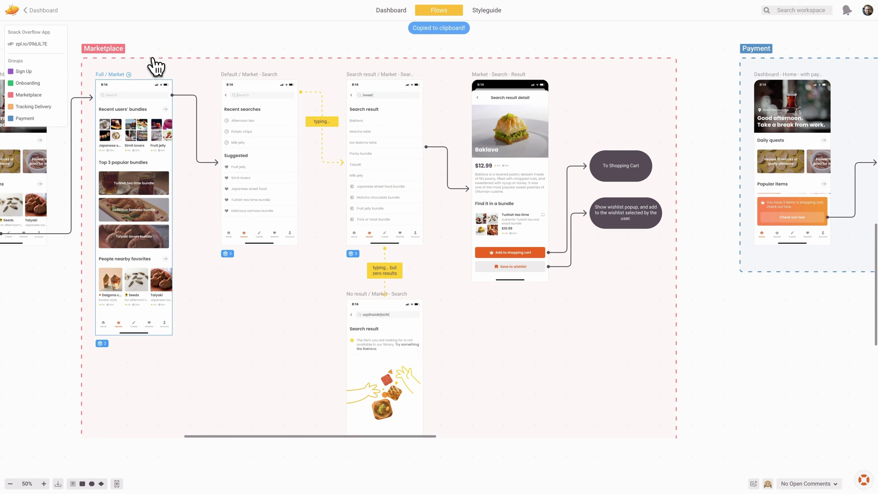
Inspect the Carousel component's specs on Market -v Full, then view the styleguide components.
{"action": "left_click", "coordinate": [137, 81]}
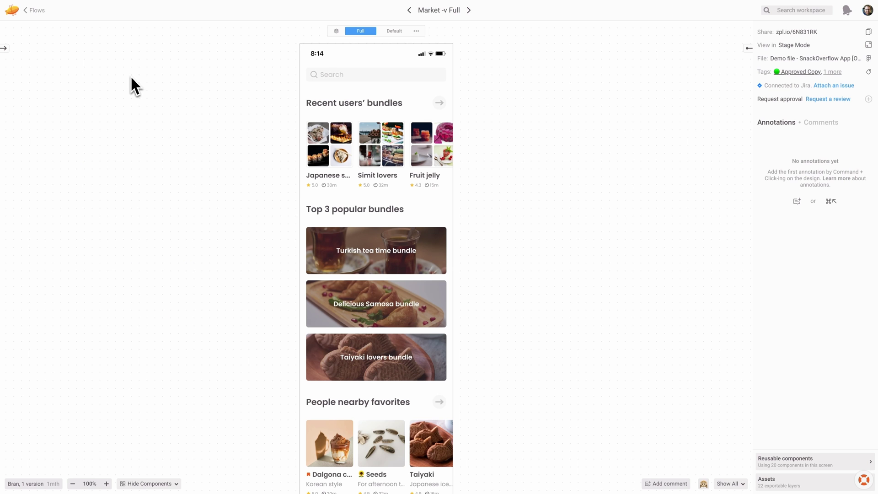
{"action": "left_click", "coordinate": [351, 120]}
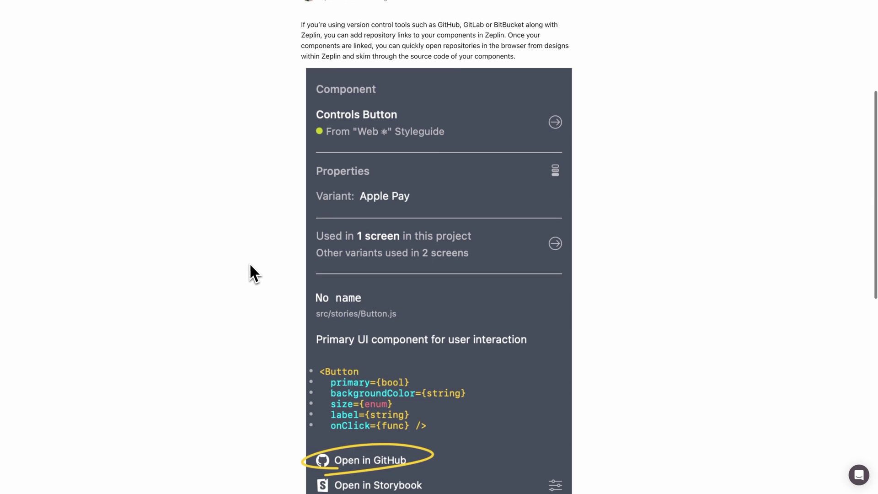
{"action": "scroll", "coordinate": [251, 268], "scroll_direction": "down", "scroll_amount": 5}
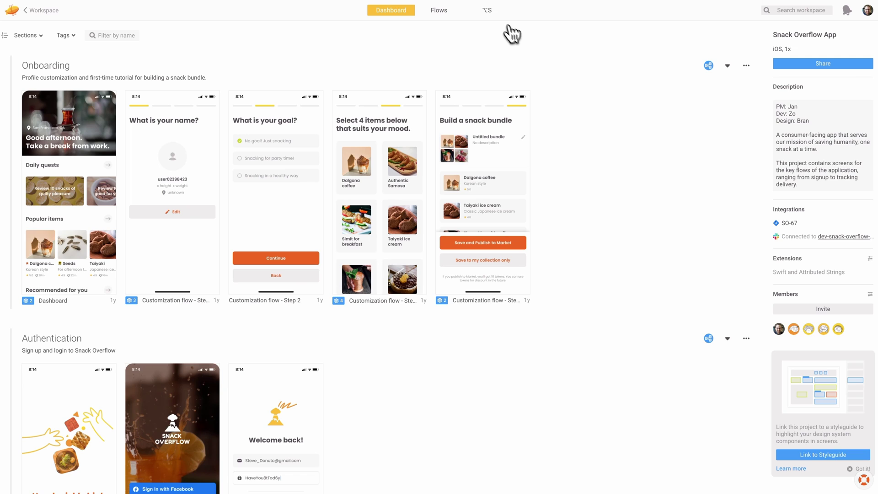
{"action": "left_click", "coordinate": [491, 11]}
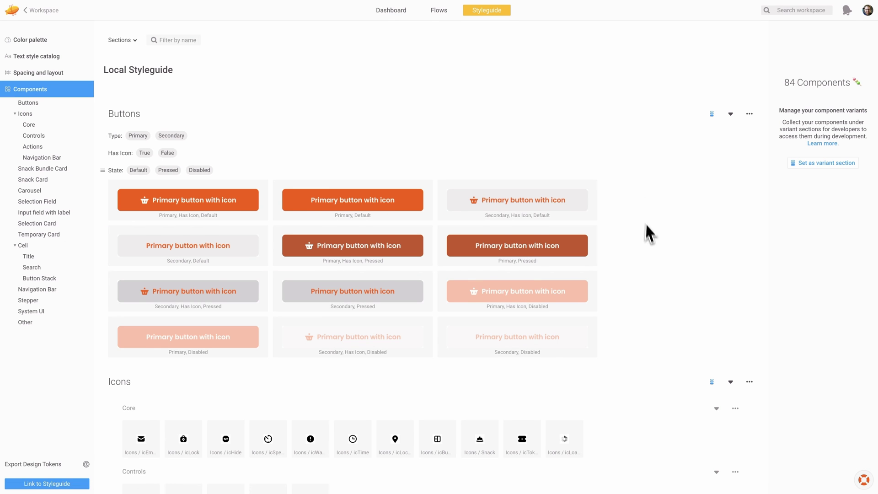
{"action": "scroll", "coordinate": [647, 234], "scroll_direction": "down", "scroll_amount": 2}
{"action": "scroll", "coordinate": [647, 234], "scroll_direction": "down", "scroll_amount": 3}
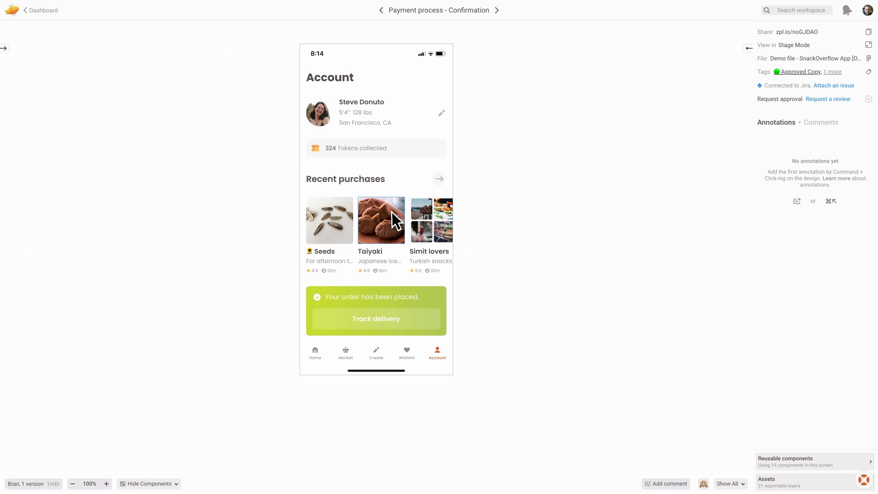
List the 11 screens using the Taiyaki card and open Search Detail.
{"action": "left_click", "coordinate": [391, 212]}
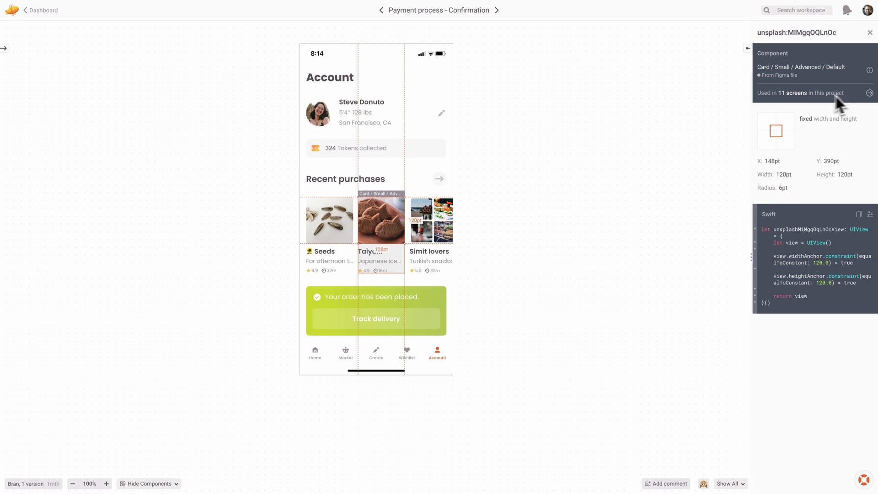
{"action": "left_click", "coordinate": [869, 92]}
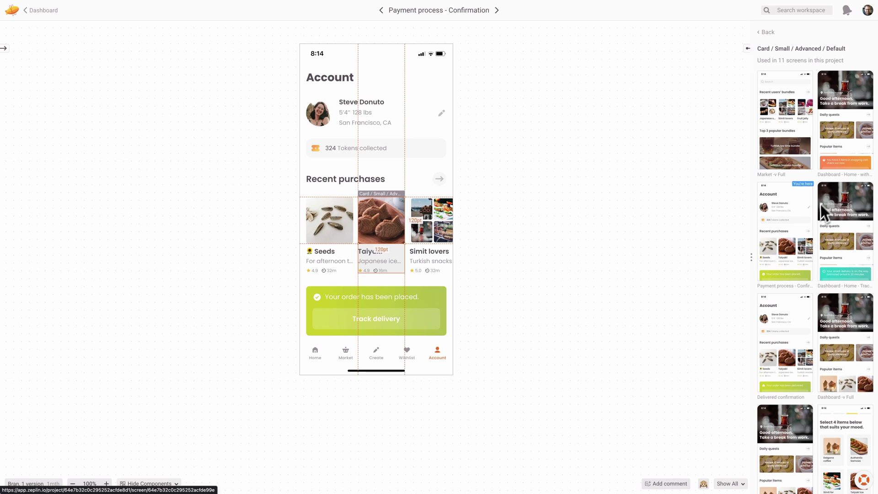
{"action": "left_click", "coordinate": [814, 215]}
Inspect Search Detail's button stack and preview the pay button's Secondary variant.
{"action": "left_click", "coordinate": [456, 338]}
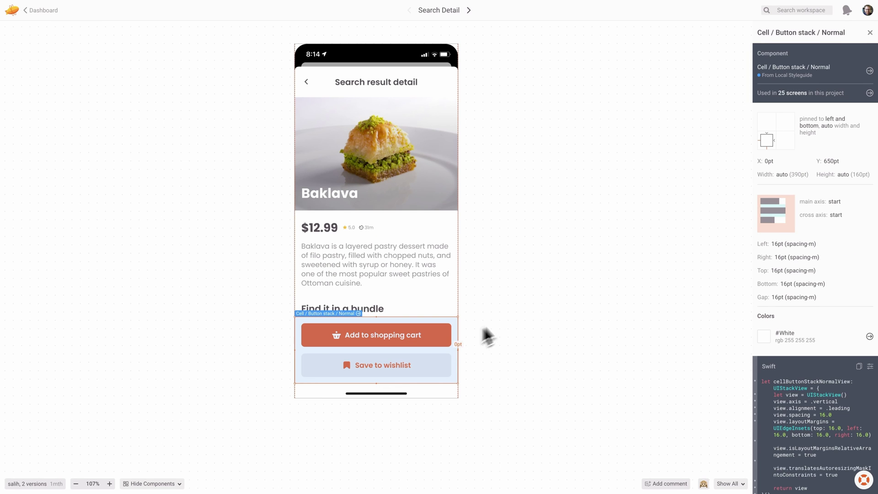
{"action": "left_click", "coordinate": [870, 71]}
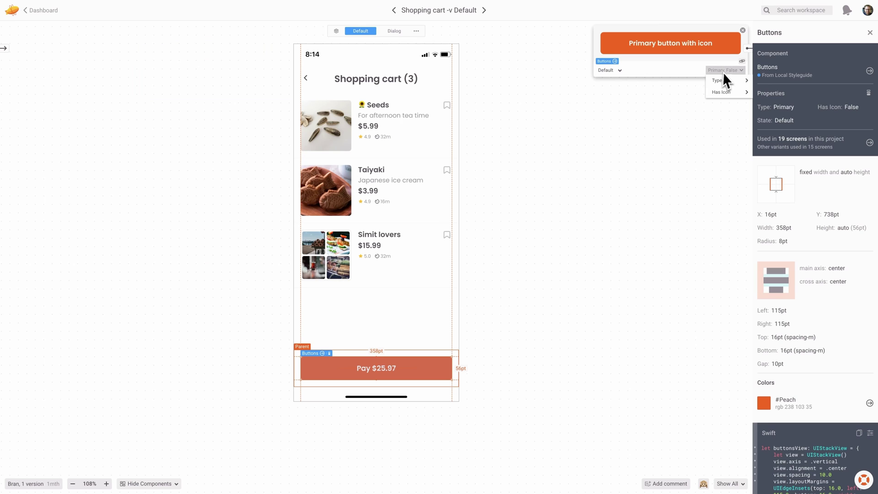
{"action": "left_click", "coordinate": [725, 70]}
{"action": "left_click", "coordinate": [768, 91]}
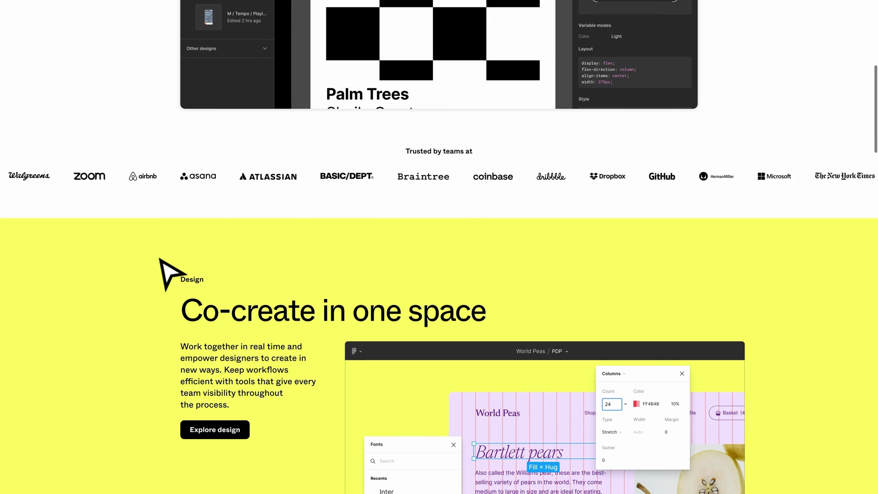
{"action": "scroll", "coordinate": [167, 271], "scroll_direction": "down", "scroll_amount": 5}
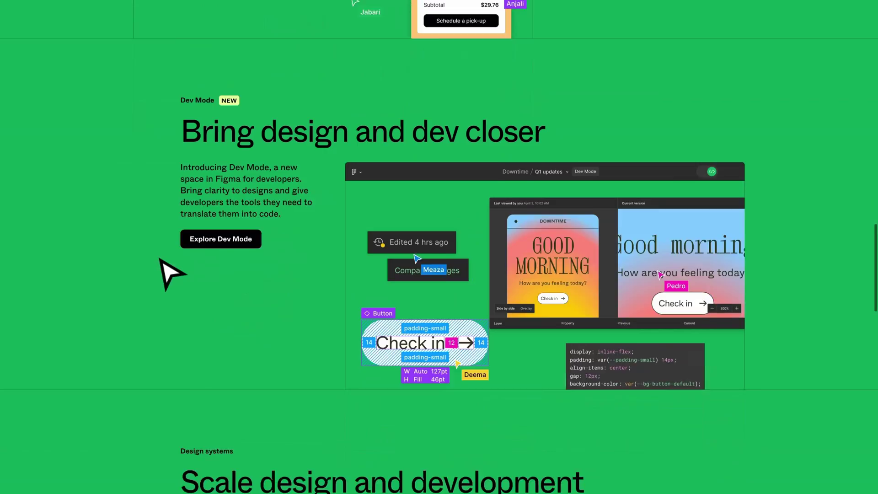
Open Figma's Dev Mode product page from the Explore Dev Mode link.
{"action": "left_click", "coordinate": [207, 190]}
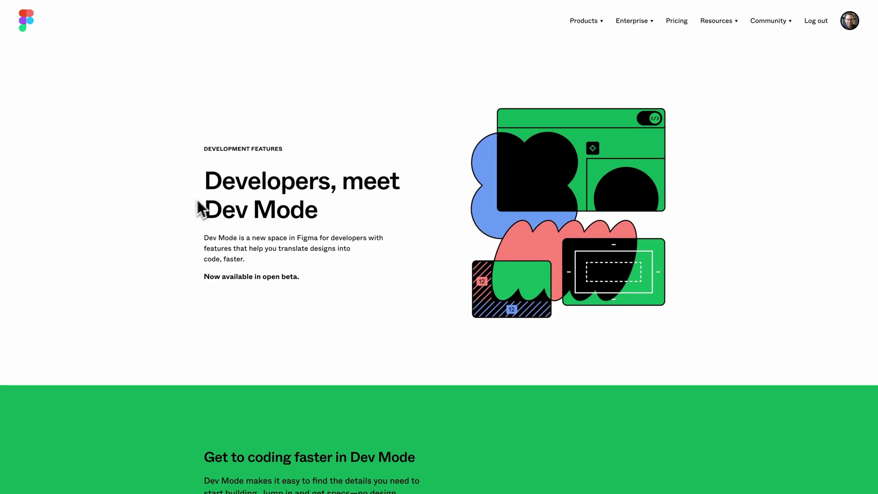
{"action": "scroll", "coordinate": [151, 262], "scroll_direction": "down", "scroll_amount": 4}
{"action": "scroll", "coordinate": [147, 261], "scroll_direction": "down", "scroll_amount": 3}
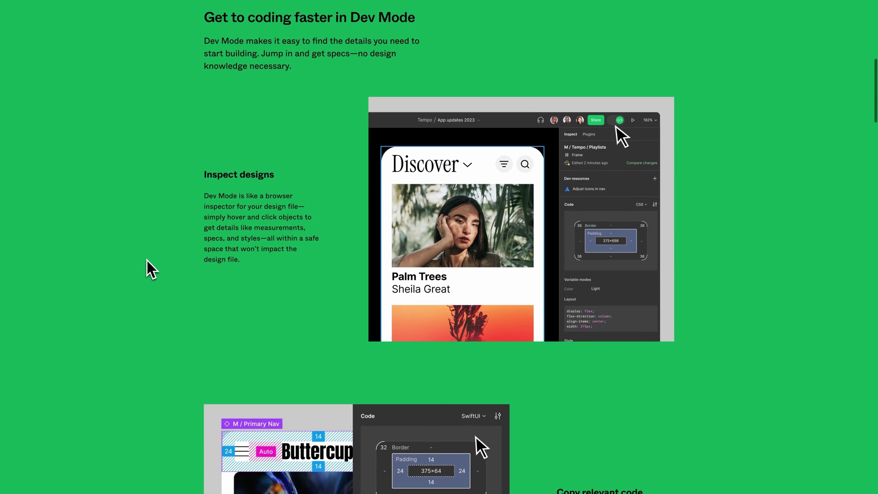
{"action": "scroll", "coordinate": [147, 261], "scroll_direction": "down", "scroll_amount": 2}
{"action": "scroll", "coordinate": [147, 261], "scroll_direction": "down", "scroll_amount": 3}
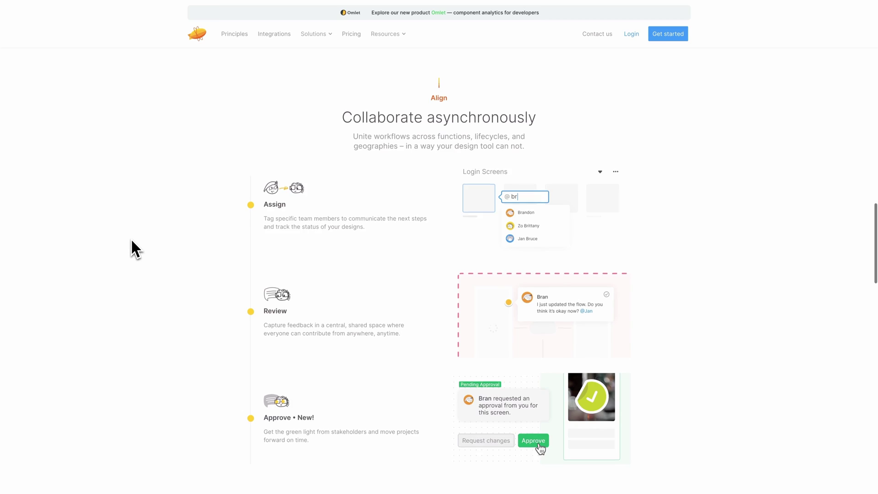
{"action": "scroll", "coordinate": [131, 241], "scroll_direction": "down", "scroll_amount": 2}
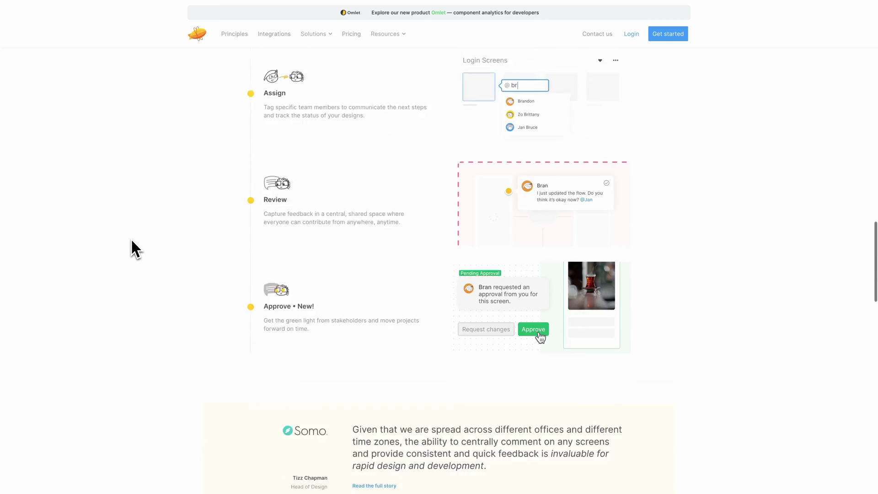
{"action": "scroll", "coordinate": [131, 241], "scroll_direction": "down", "scroll_amount": 2}
{"action": "scroll", "coordinate": [132, 241], "scroll_direction": "down", "scroll_amount": 3}
{"action": "scroll", "coordinate": [132, 241], "scroll_direction": "down", "scroll_amount": 1}
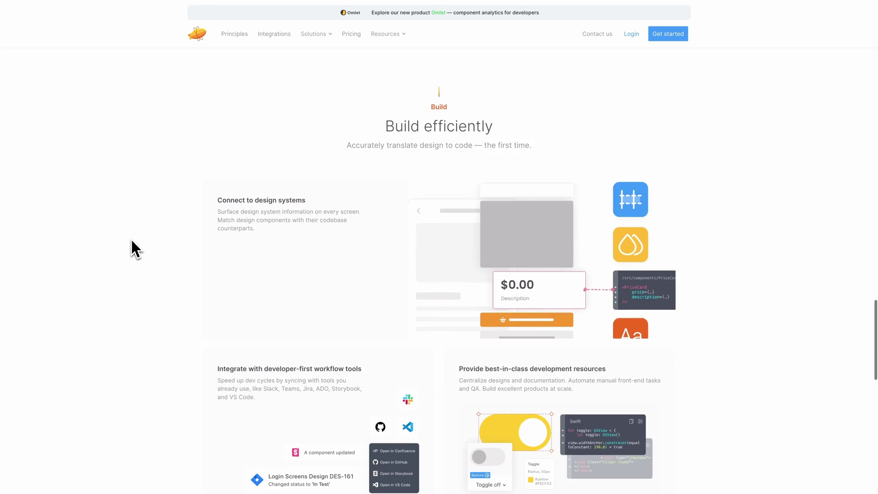